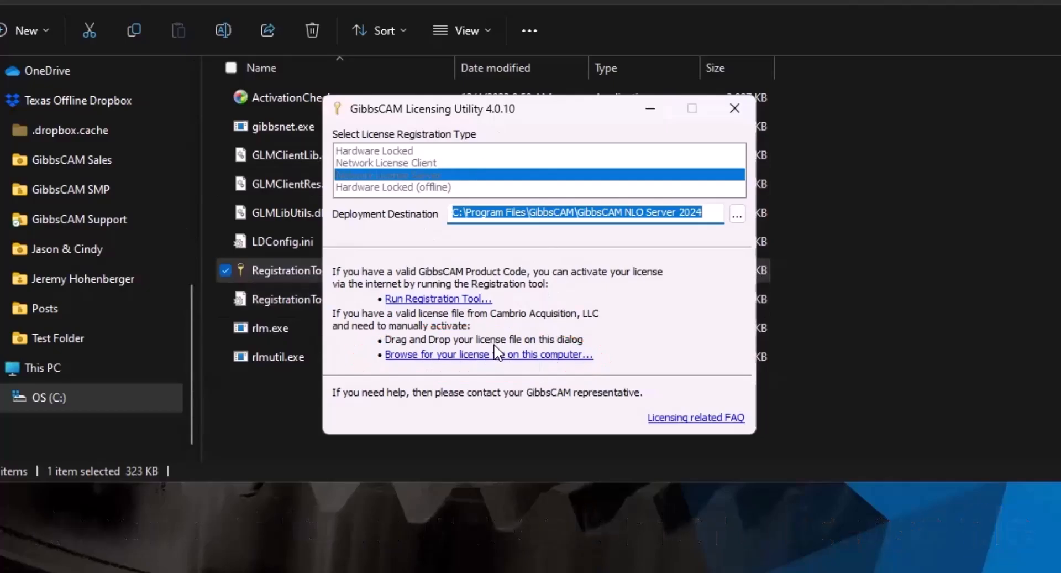
Register the product code online, deploy license-30479-62.lic, and restart the RLM Windows service.
left_click(463, 299)
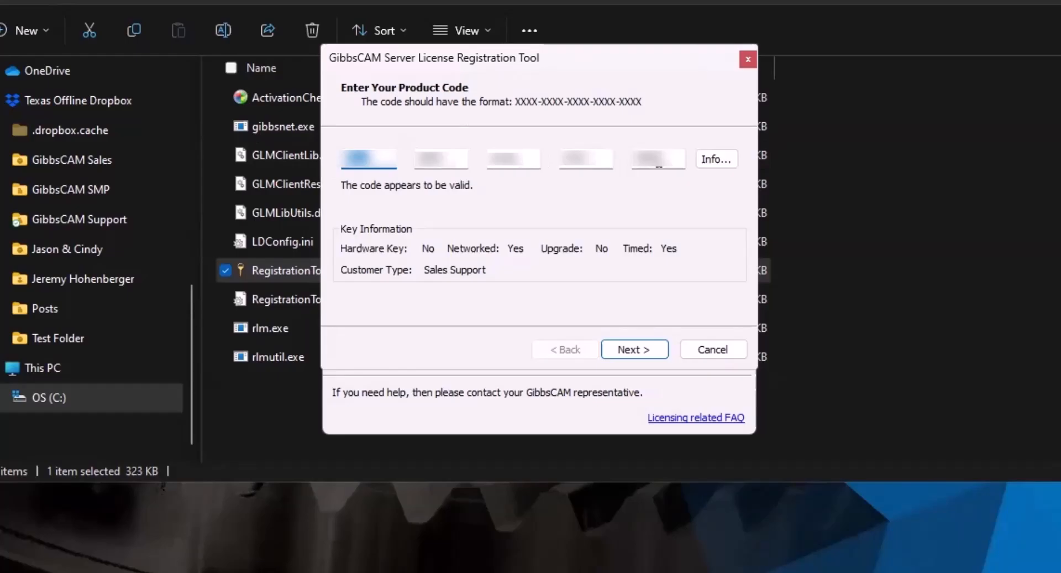
left_click(634, 348)
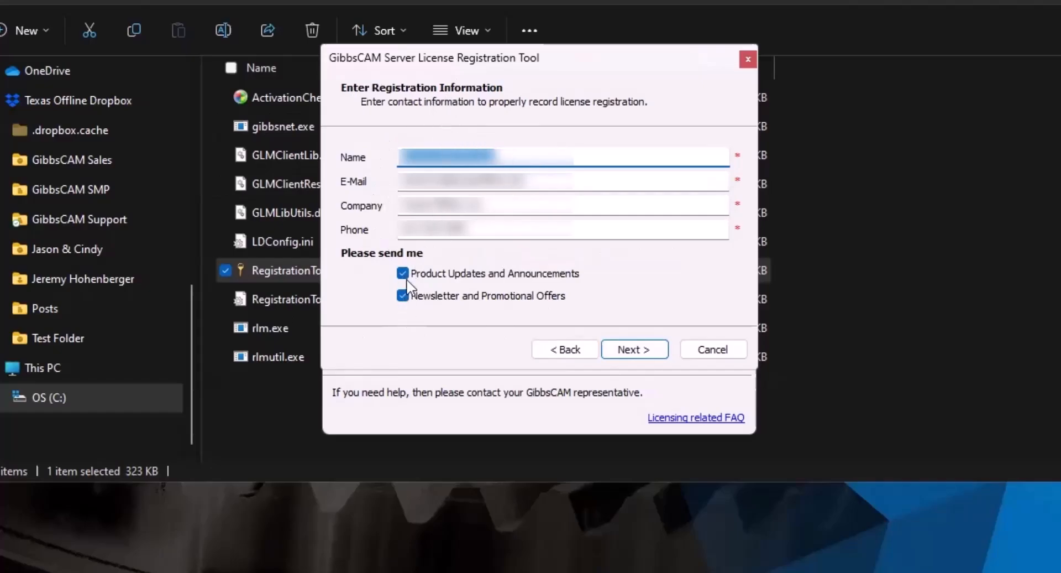
left_click(641, 349)
left_click(635, 348)
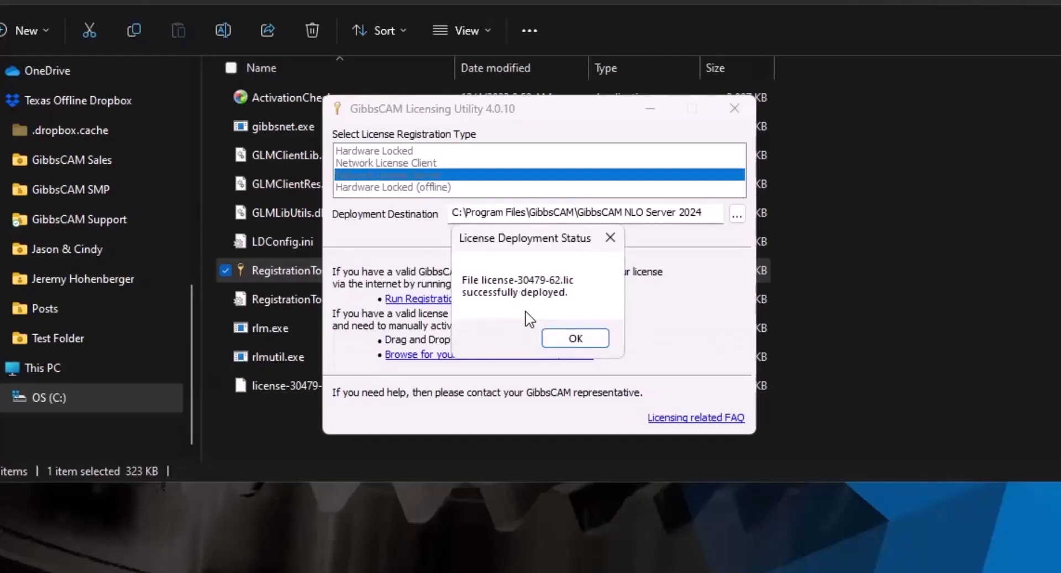
left_click(573, 339)
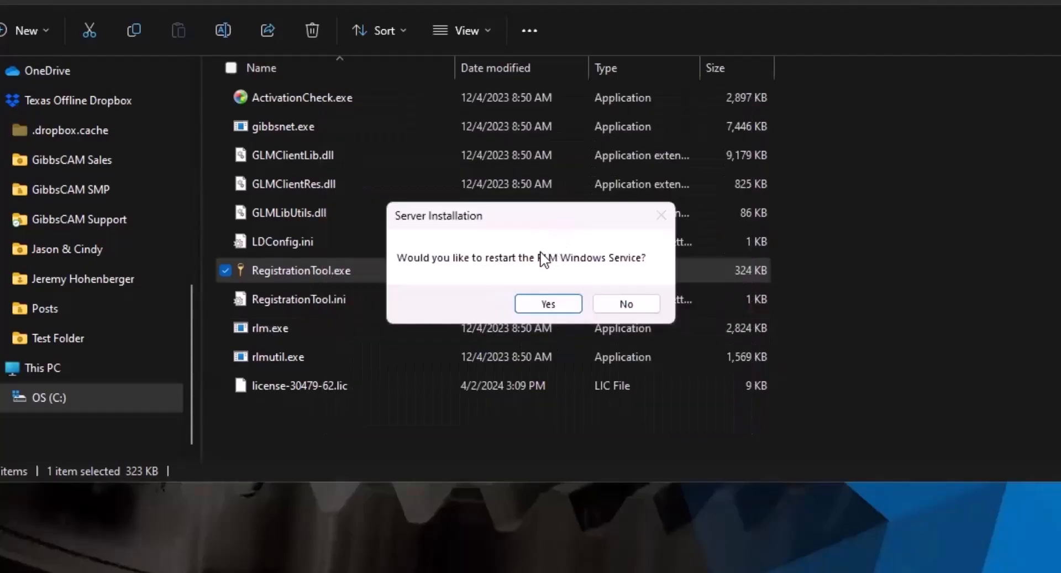
left_click(549, 307)
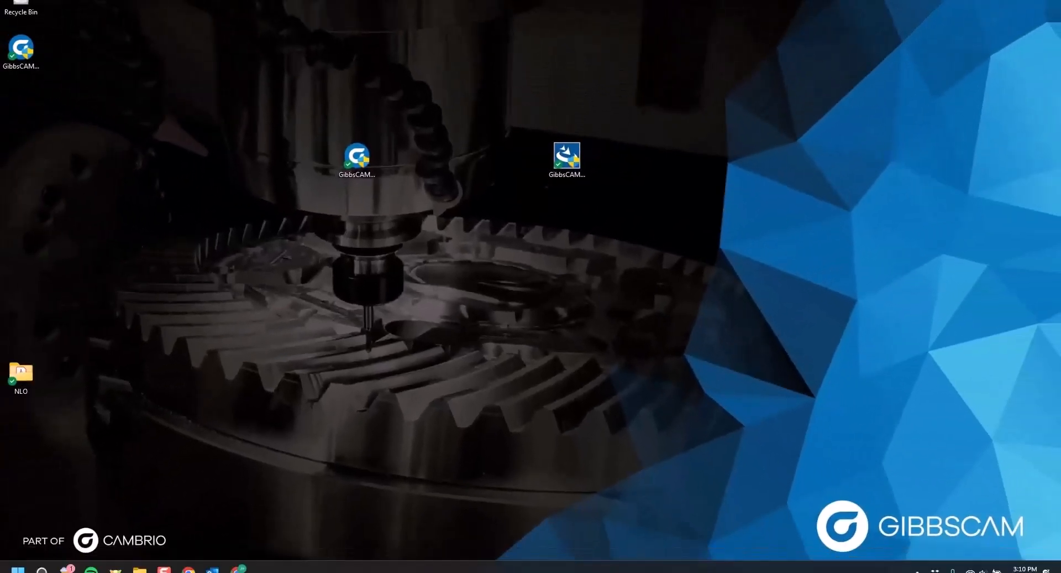
key("super+s")
type("services")
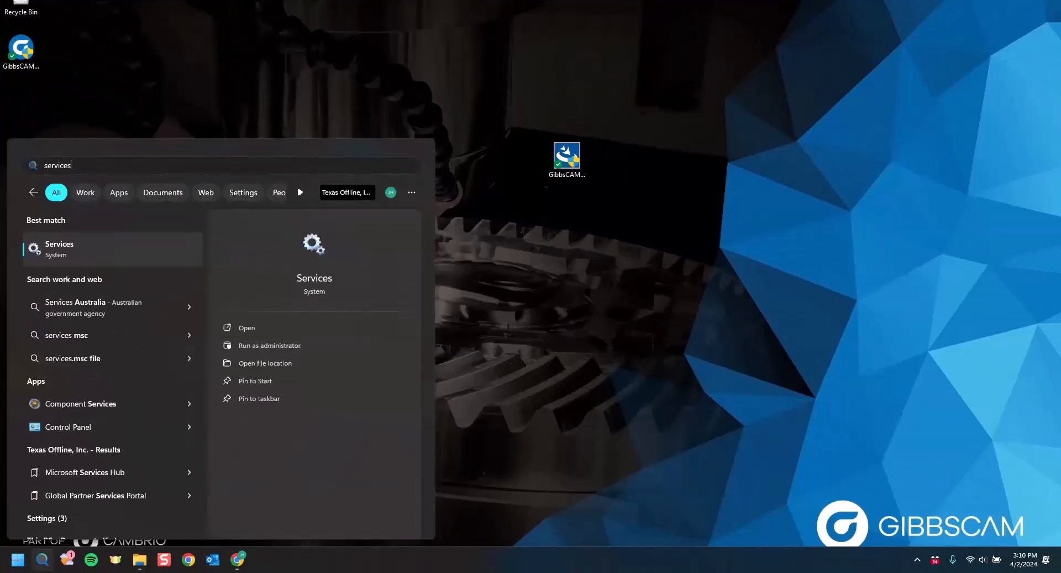
left_click(119, 244)
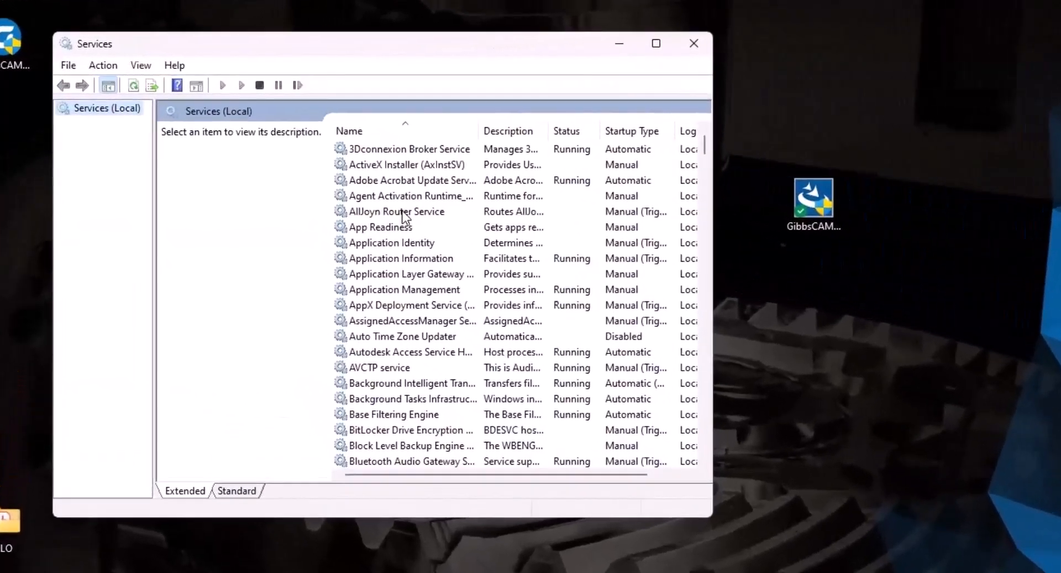
scroll(290, 179, "down", 15)
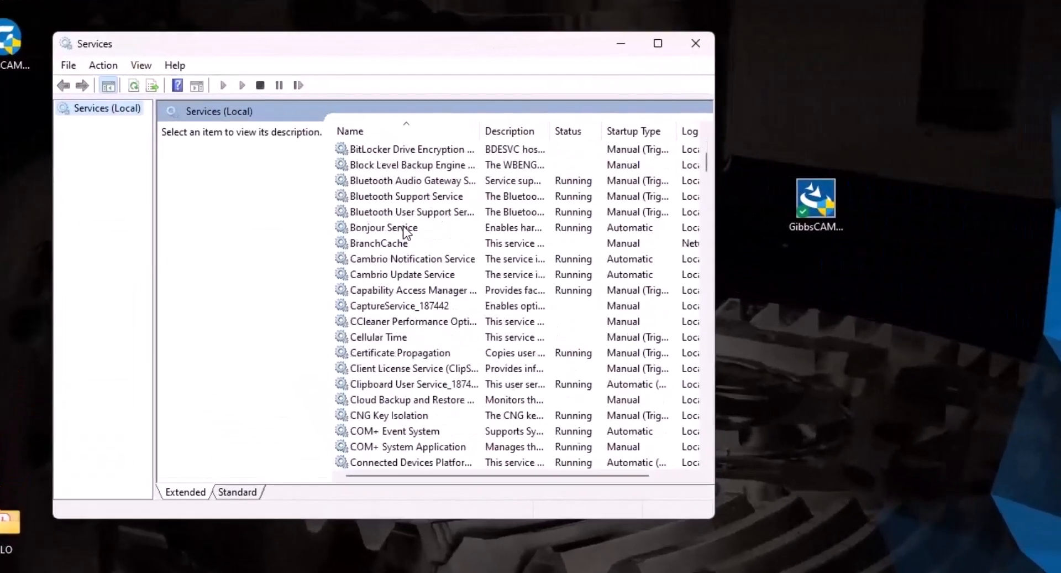
scroll(403, 227, "down", 20)
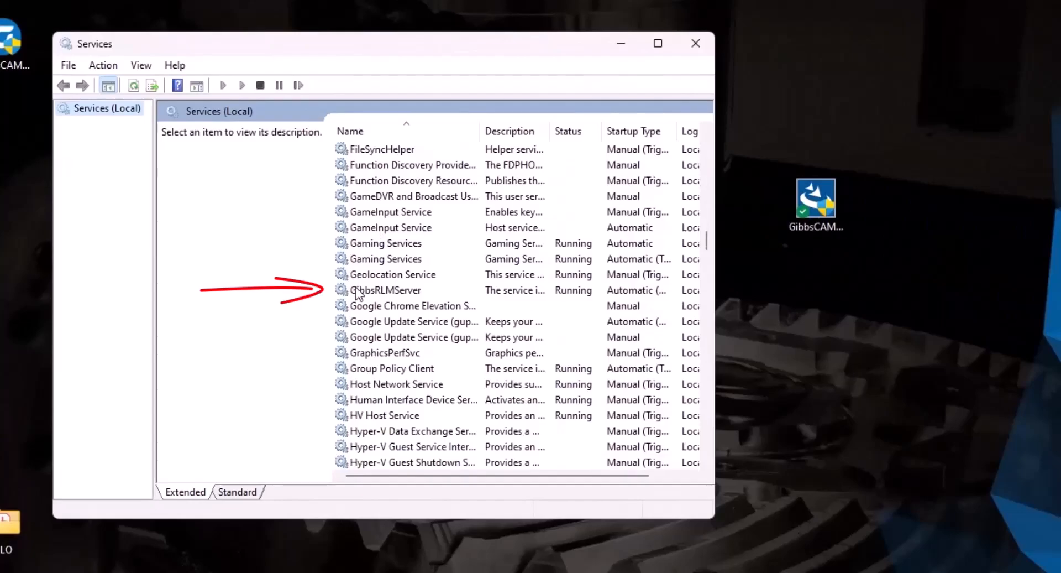
left_click(383, 293)
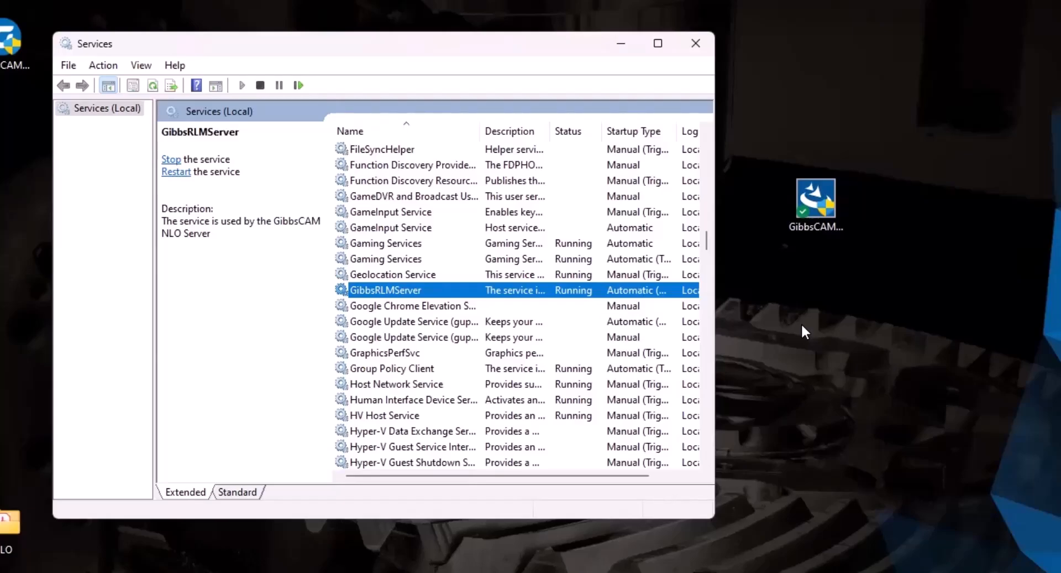
left_click(696, 44)
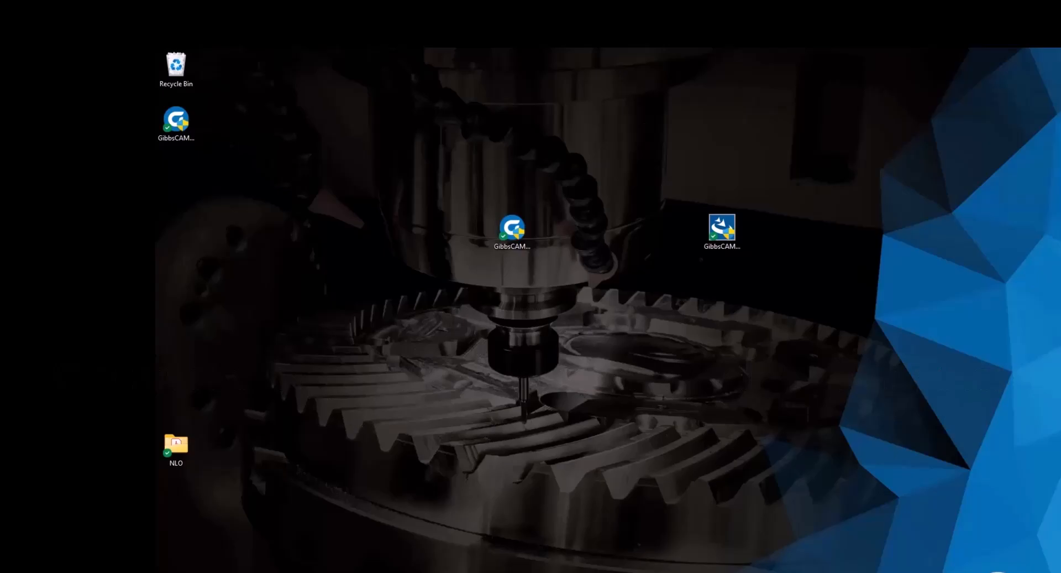
key("super+s")
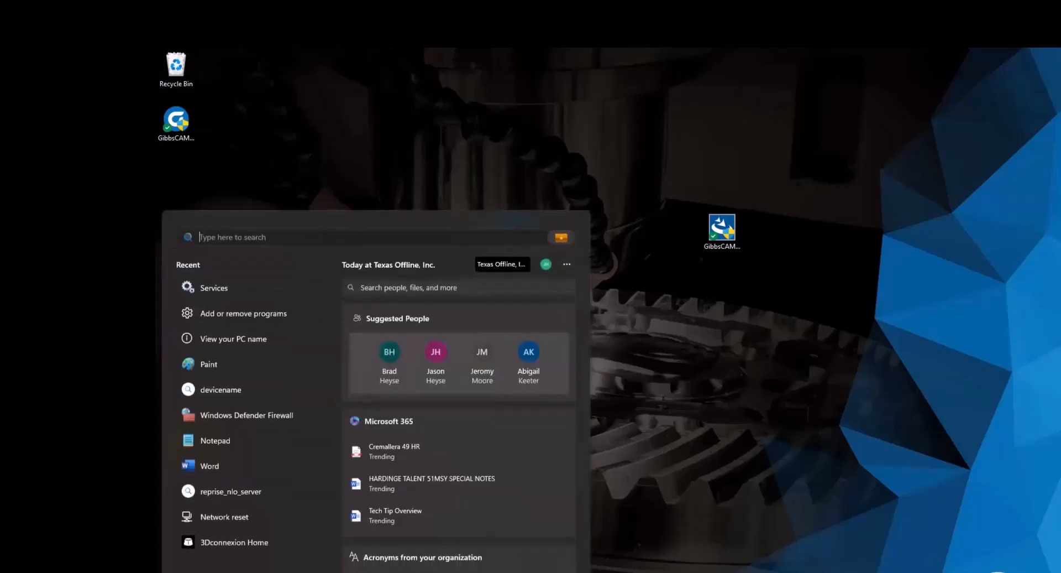
type("device name")
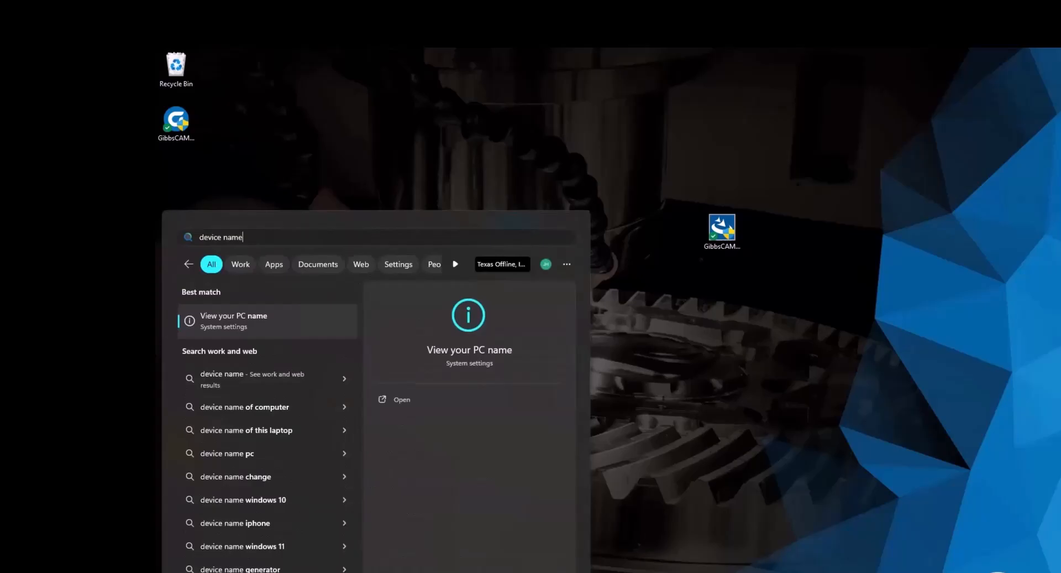
key("Return")
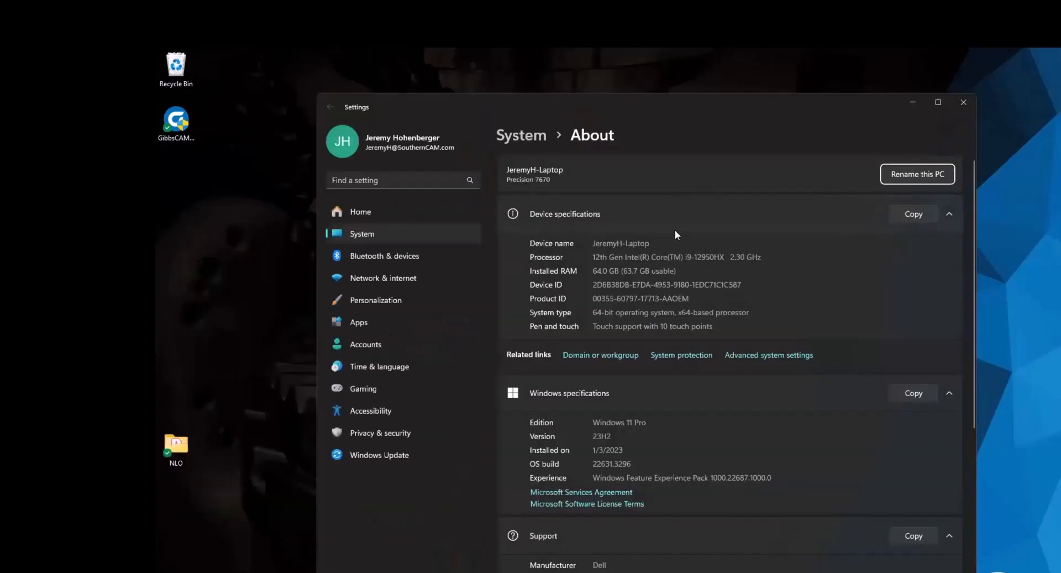
left_click_drag(650, 243, 592, 244)
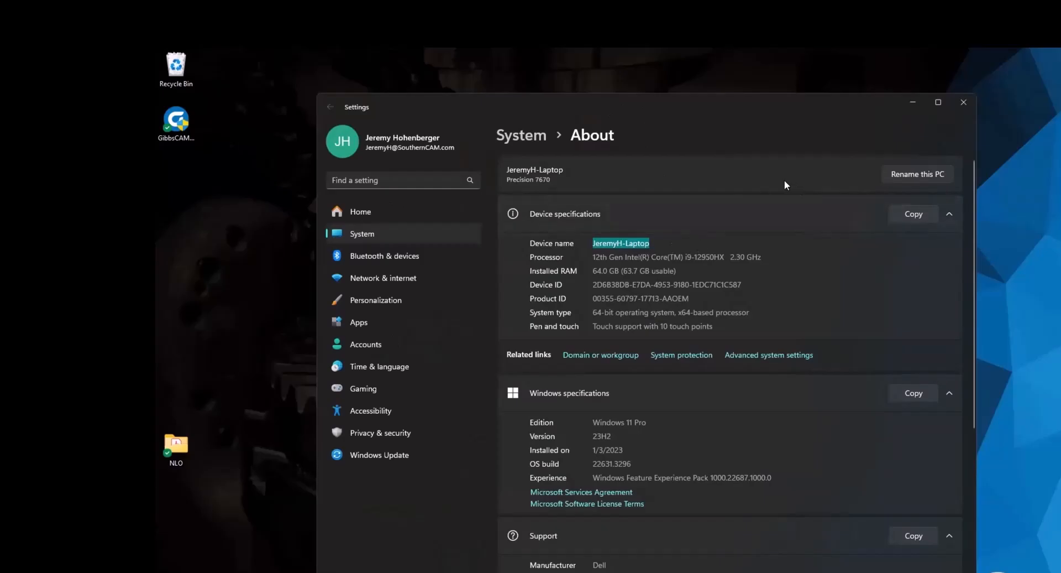
left_click(963, 103)
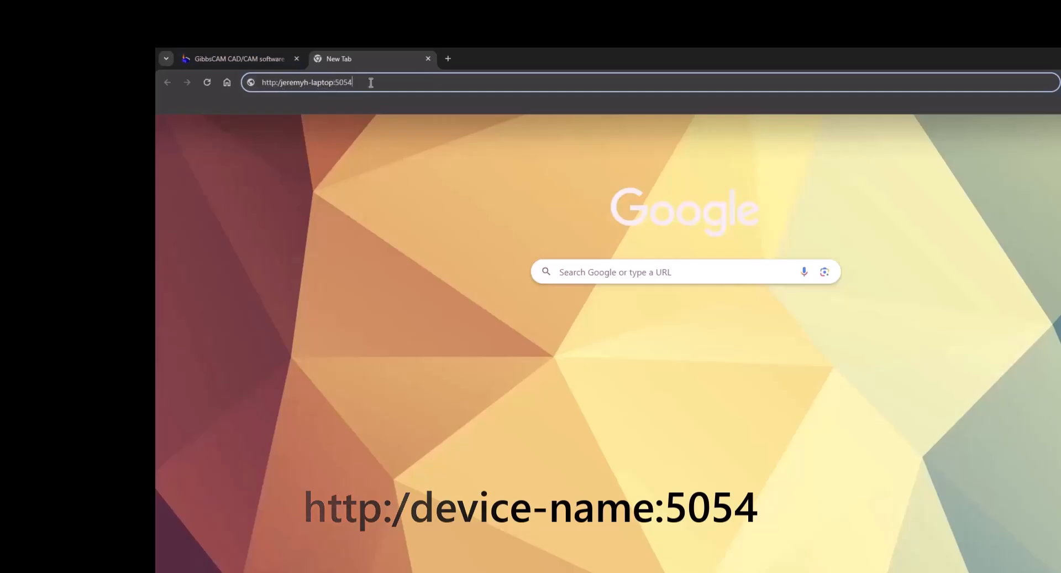
Log in to the Reprise license server admin page on port 5054 with the default administrator credentials.
key("Return")
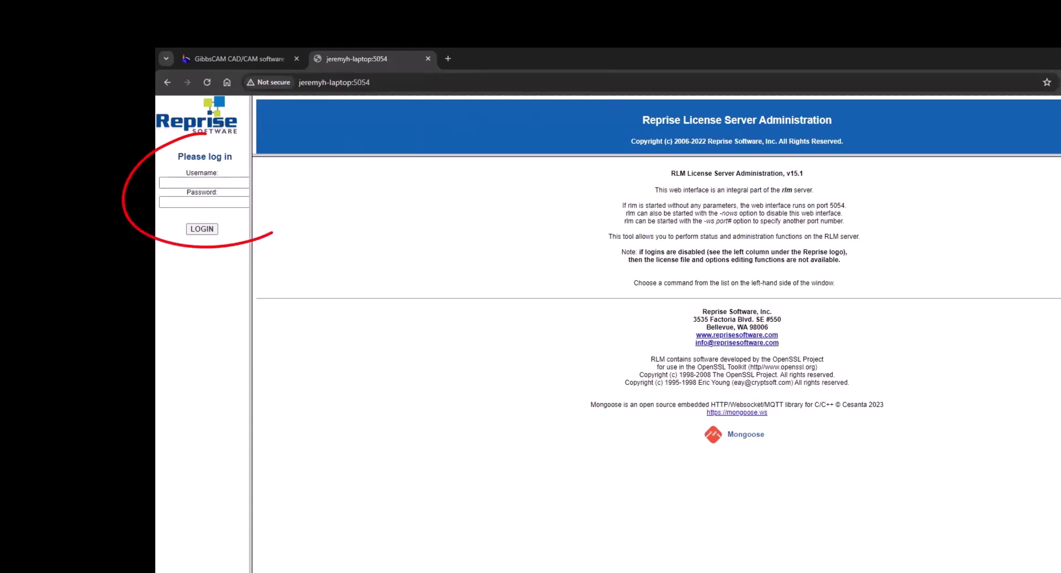
left_click(197, 183)
type("admin")
left_click(197, 202)
type("admin")
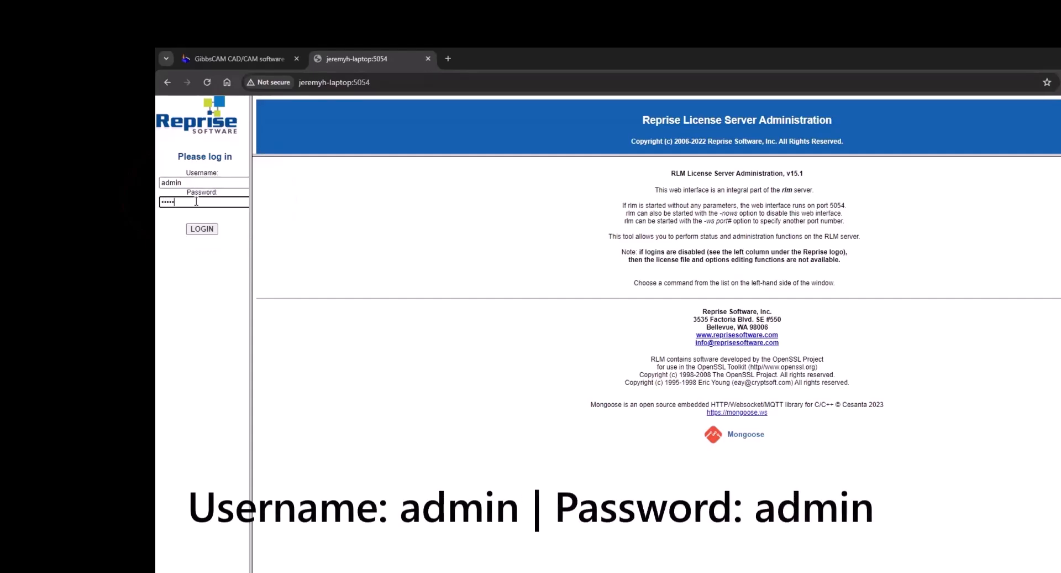
left_click(208, 230)
left_click(774, 242)
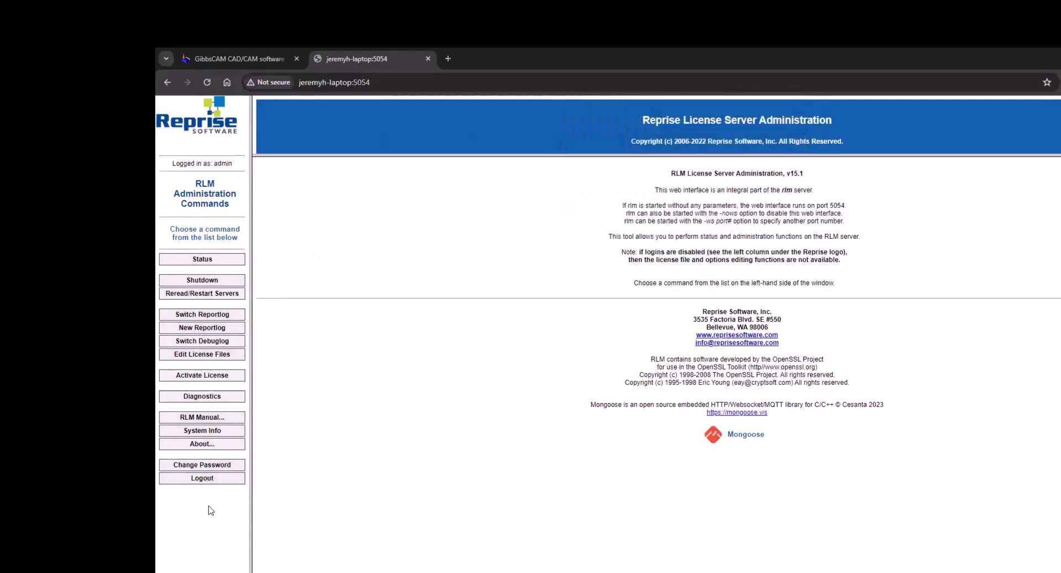
Replace the administrator password with a new one, then review the rlm server status.
left_click(205, 466)
left_click(754, 198)
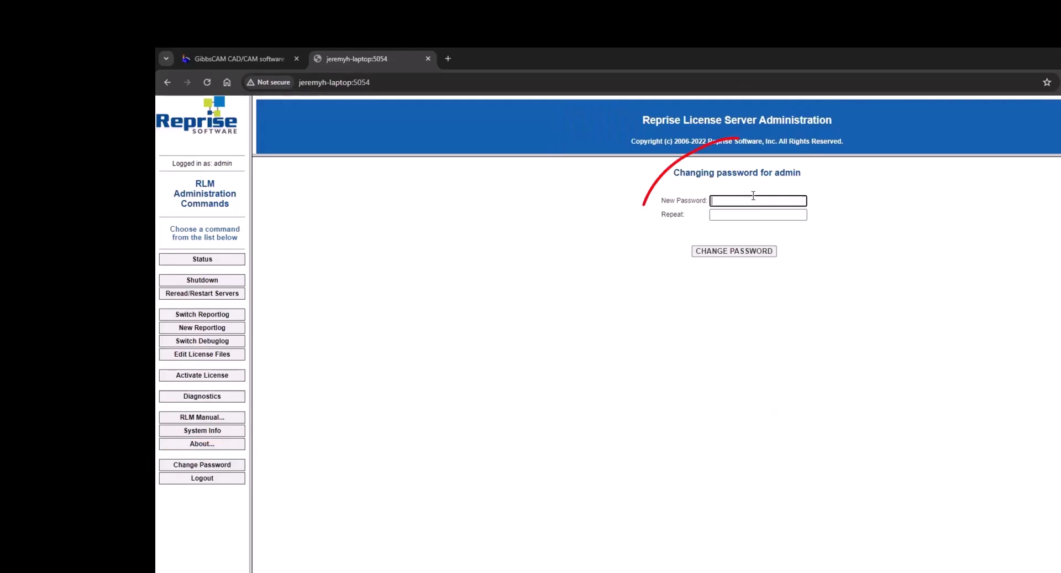
type("••••••••")
key("Tab")
type("••••••••")
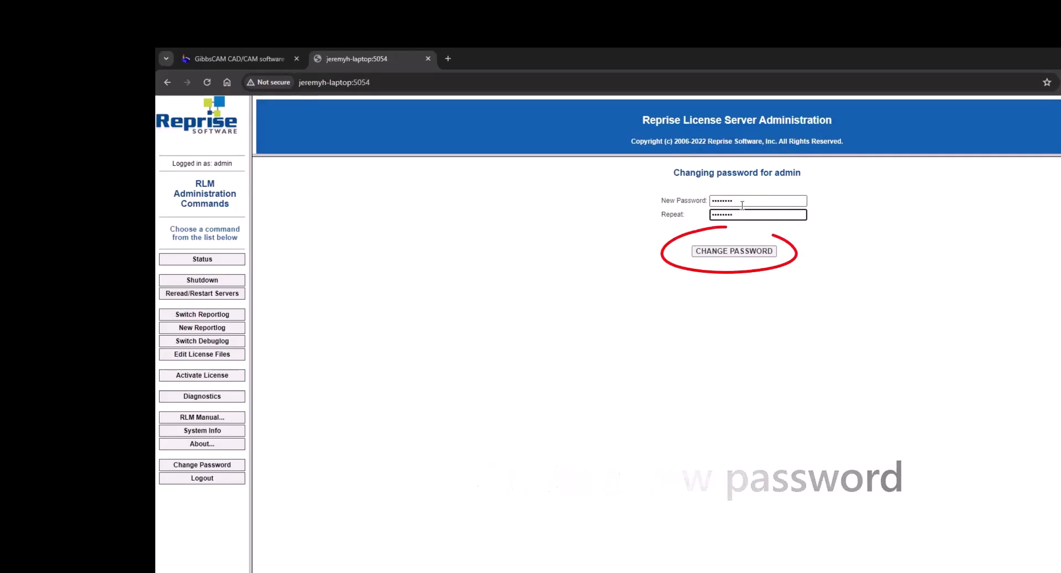
left_click(763, 251)
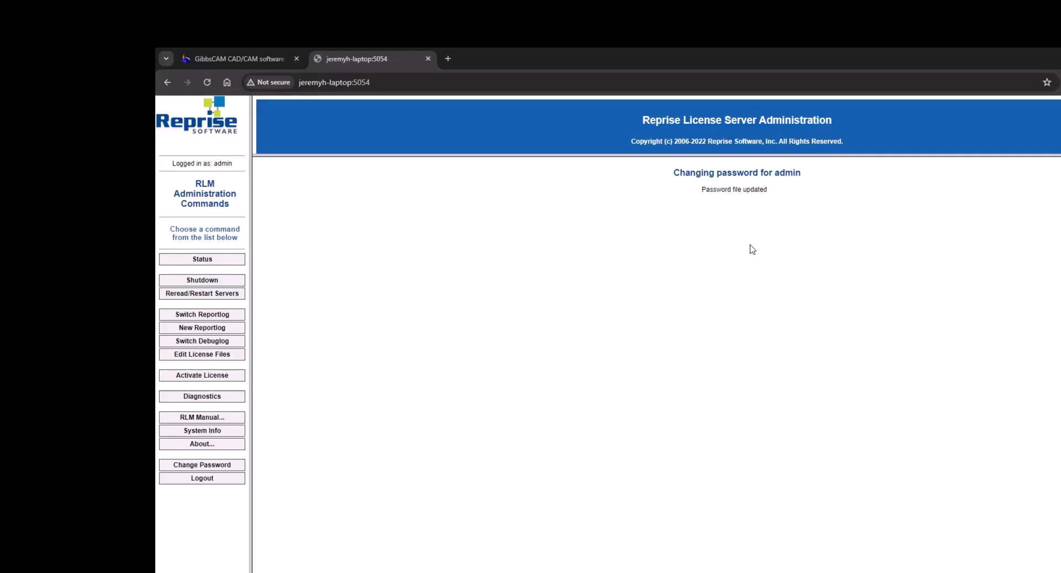
left_click(202, 259)
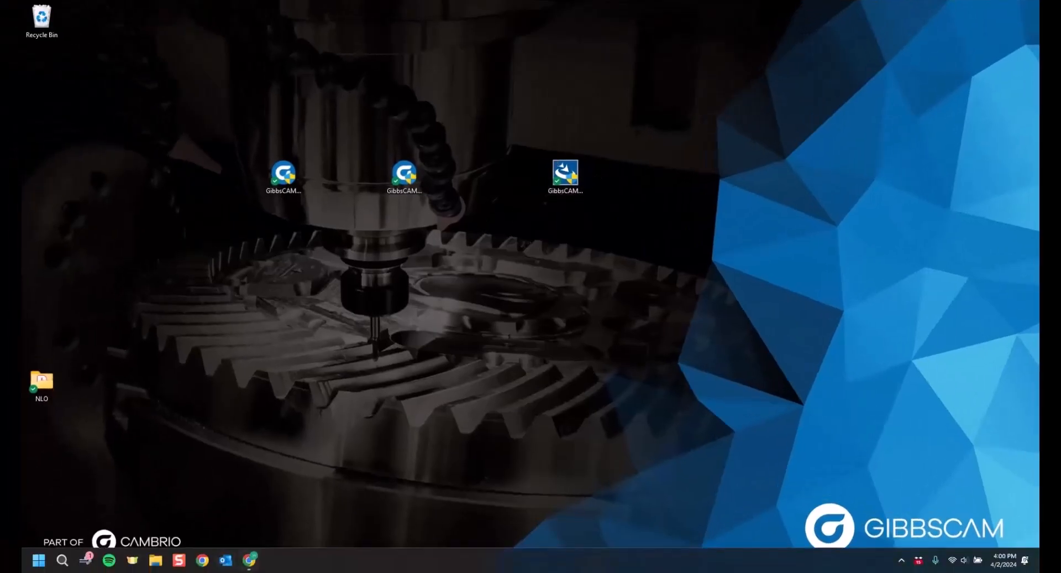
Get the GibbsCAM 2024 v24.0.60.0 installer from the GibbsCAM Software downloads and select it on the desktop.
left_click(250, 559)
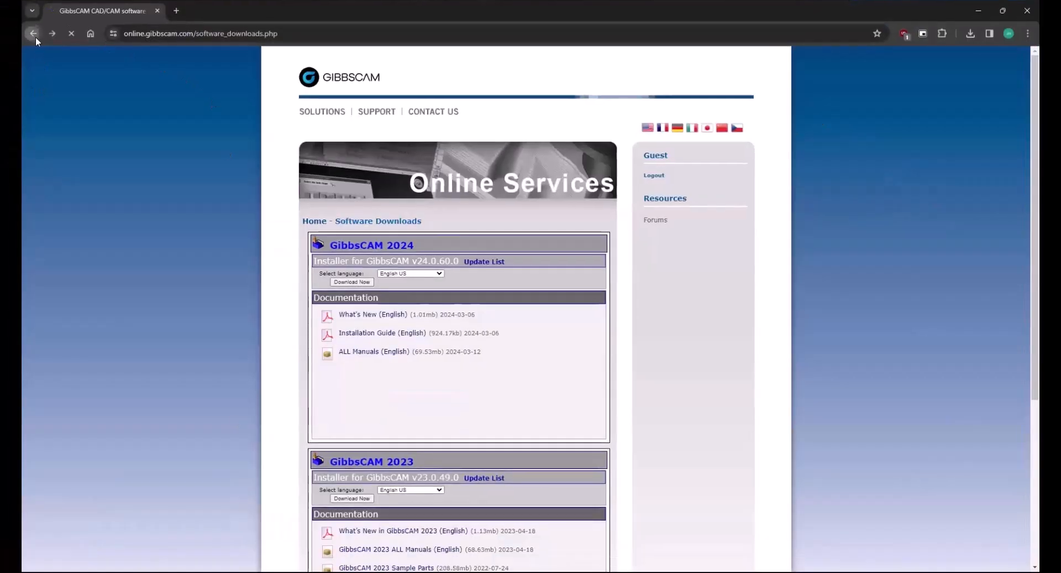
left_click(33, 34)
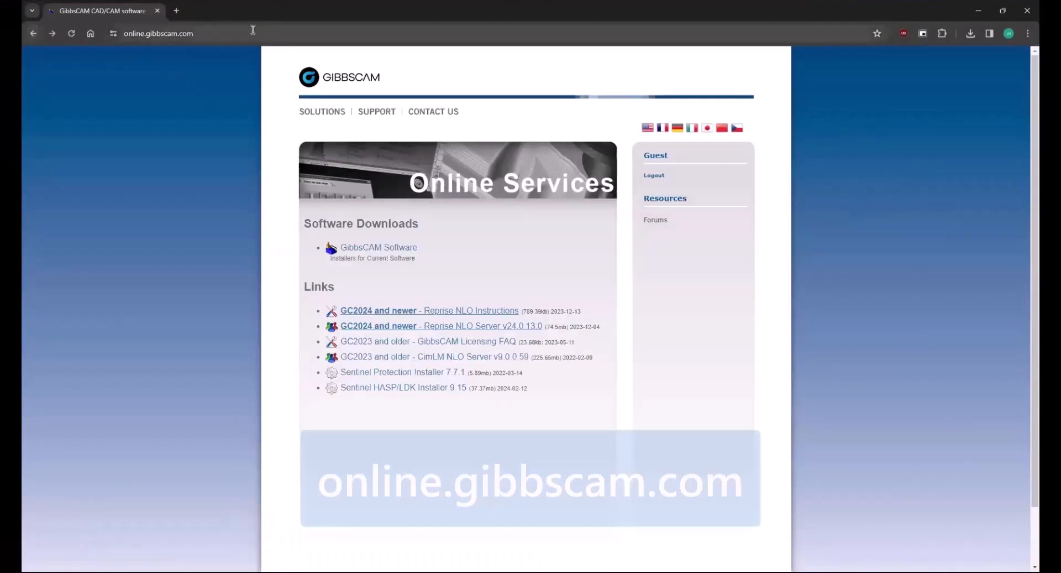
left_click(107, 131)
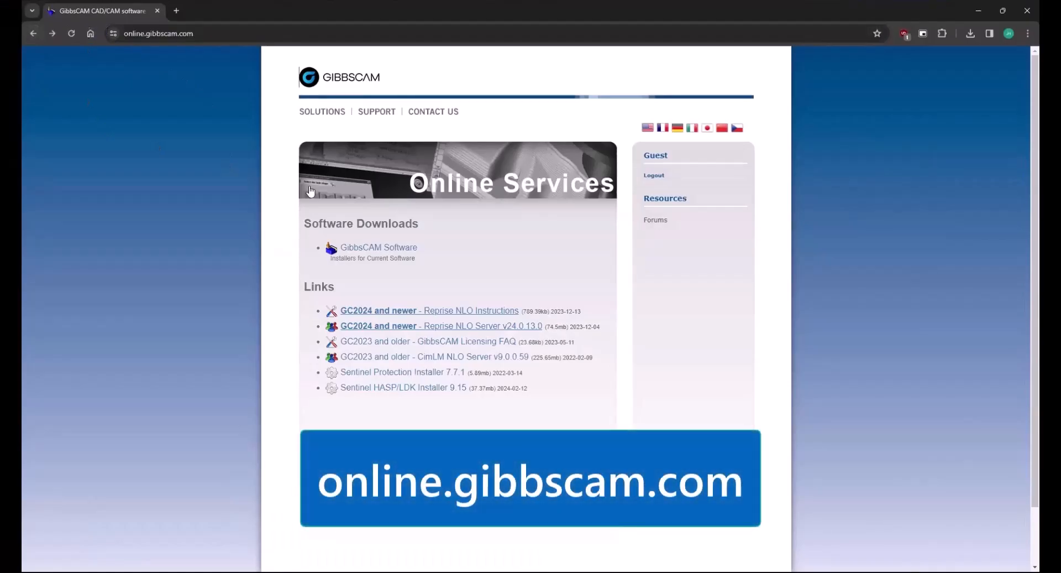
left_click(374, 249)
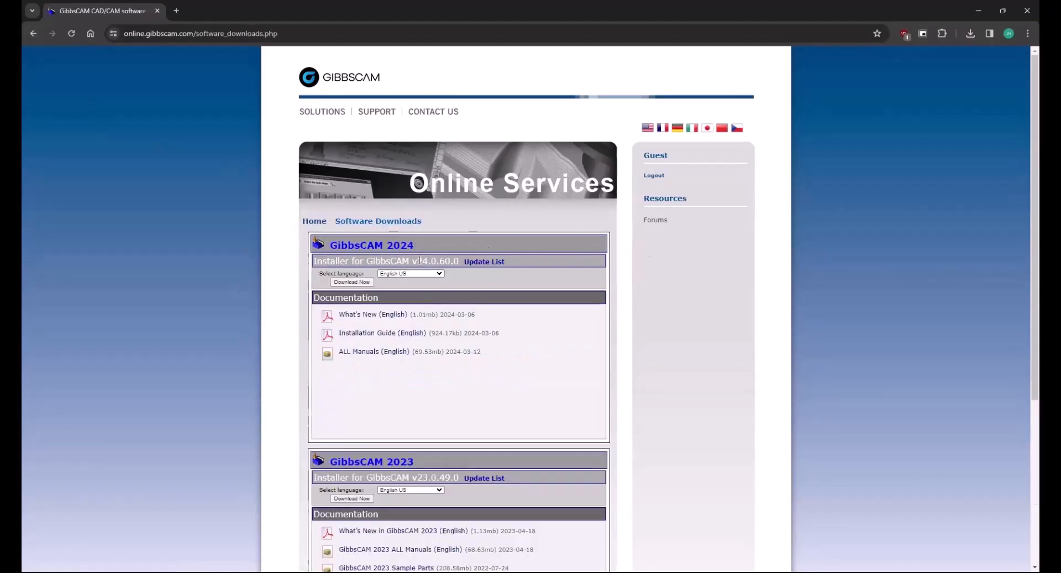
left_click_drag(412, 261, 461, 264)
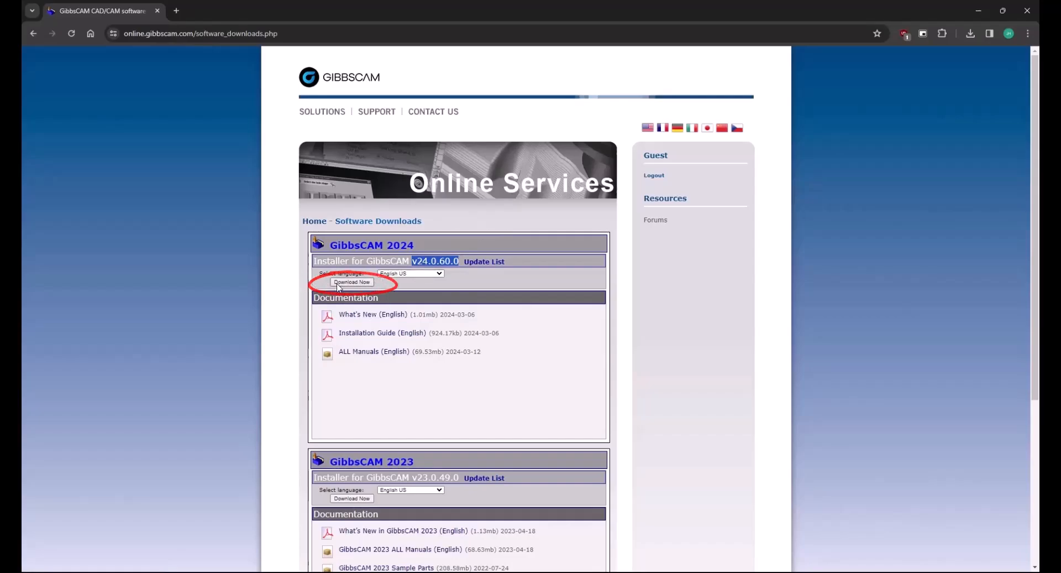
left_click(979, 11)
left_click(287, 191)
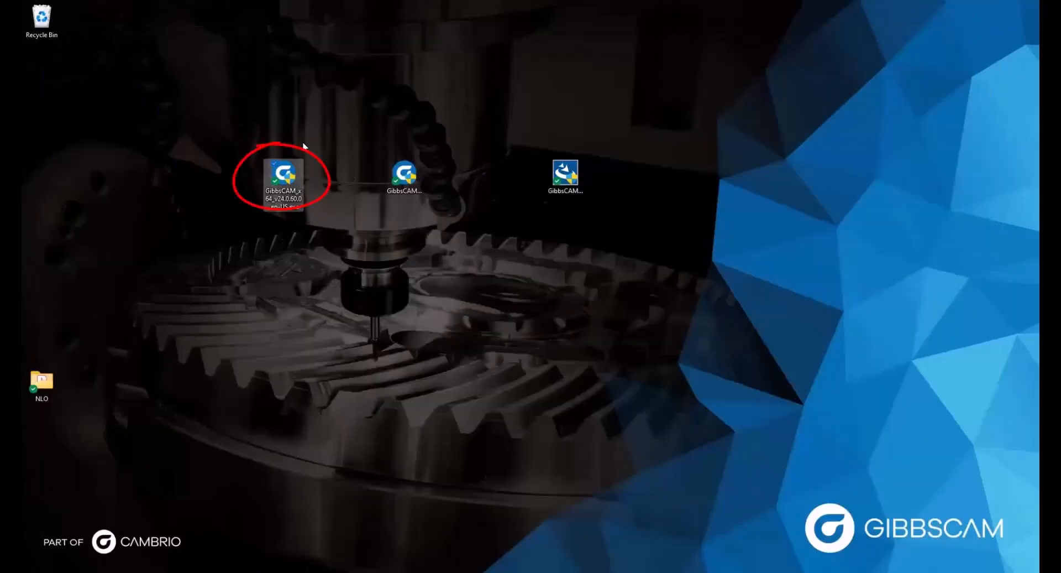
left_click(415, 188)
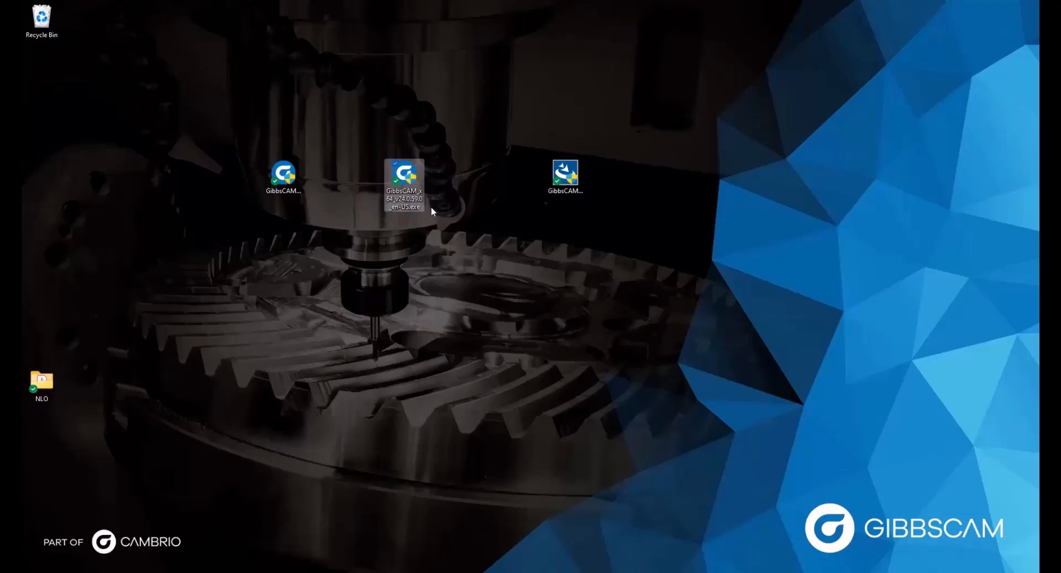
left_click(298, 166)
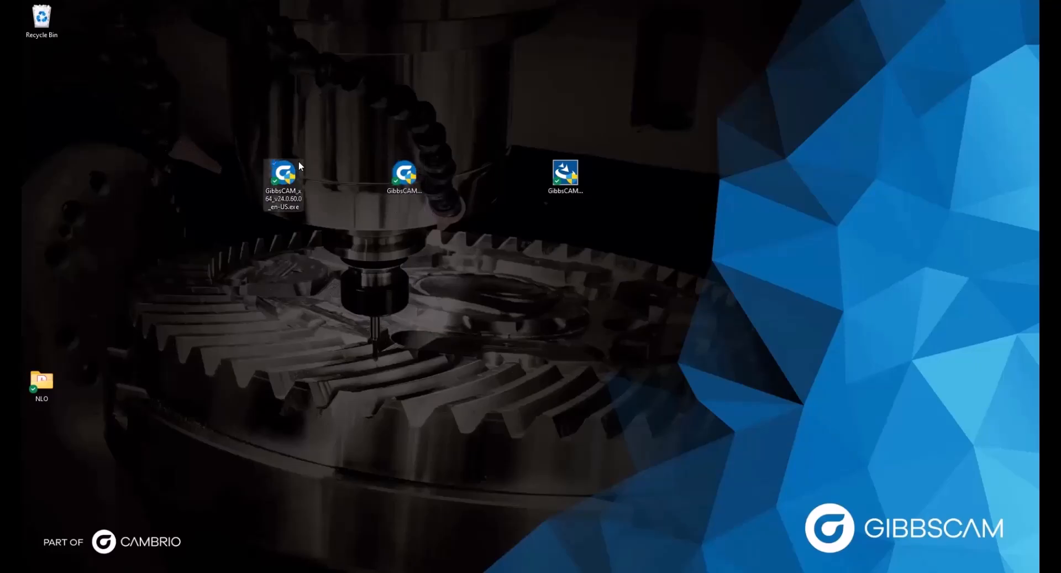
left_click(325, 148)
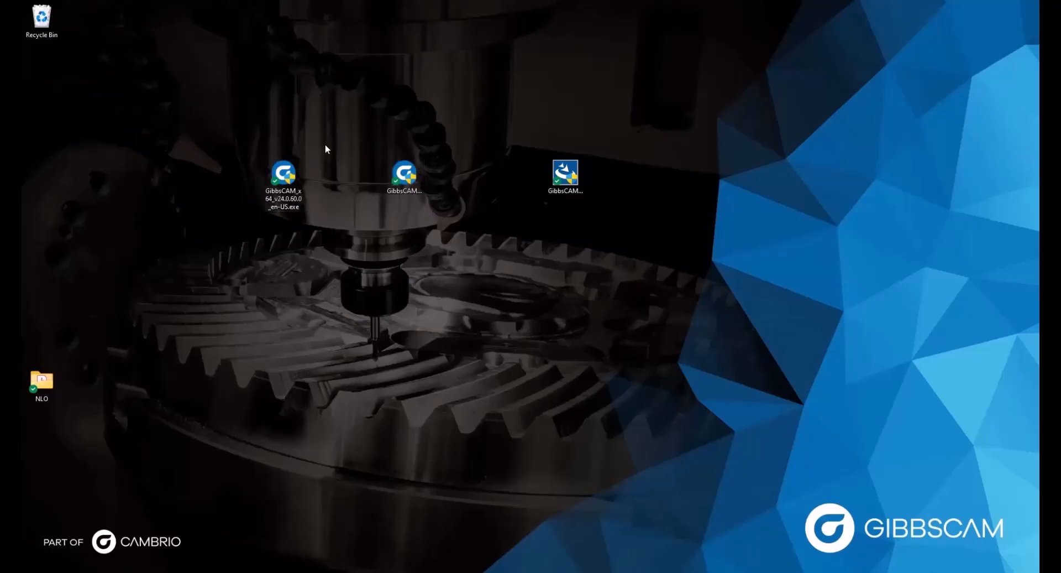
left_click(409, 177)
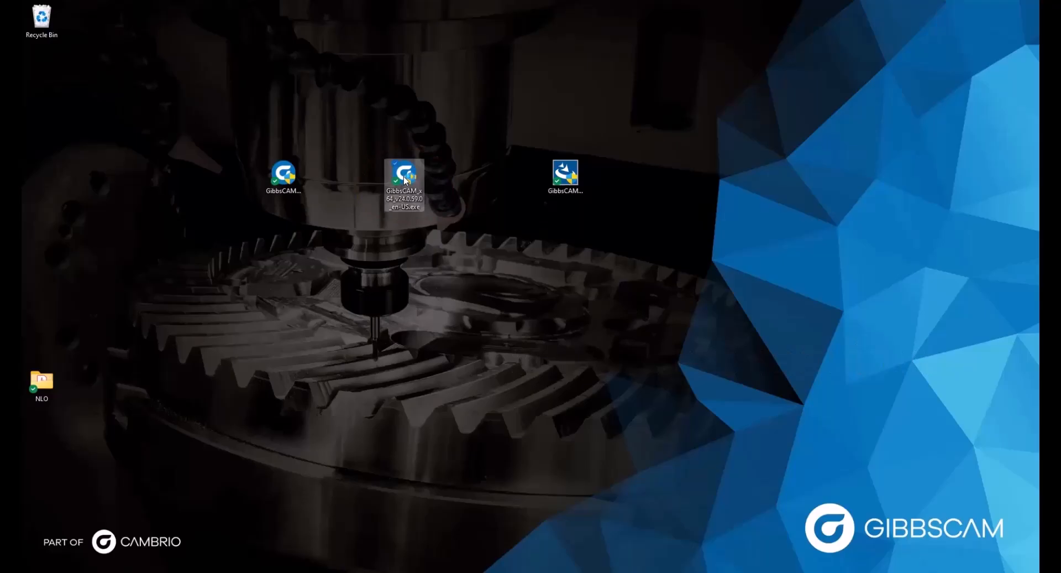
Run the GibbsCAM 2024 installer, accept the license terms, skip all add-ins, and start the installation.
double_click(406, 179)
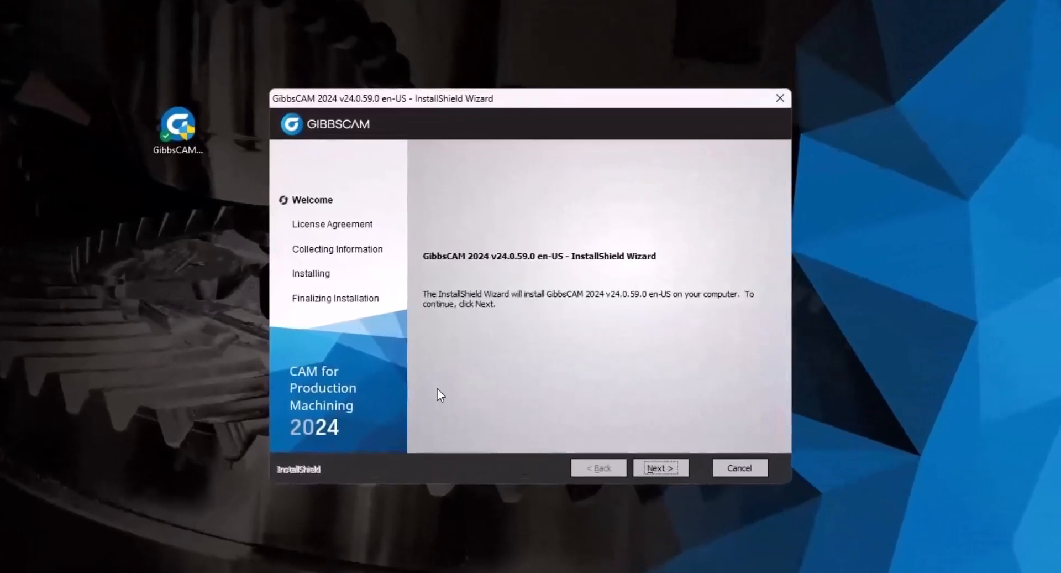
left_click(652, 463)
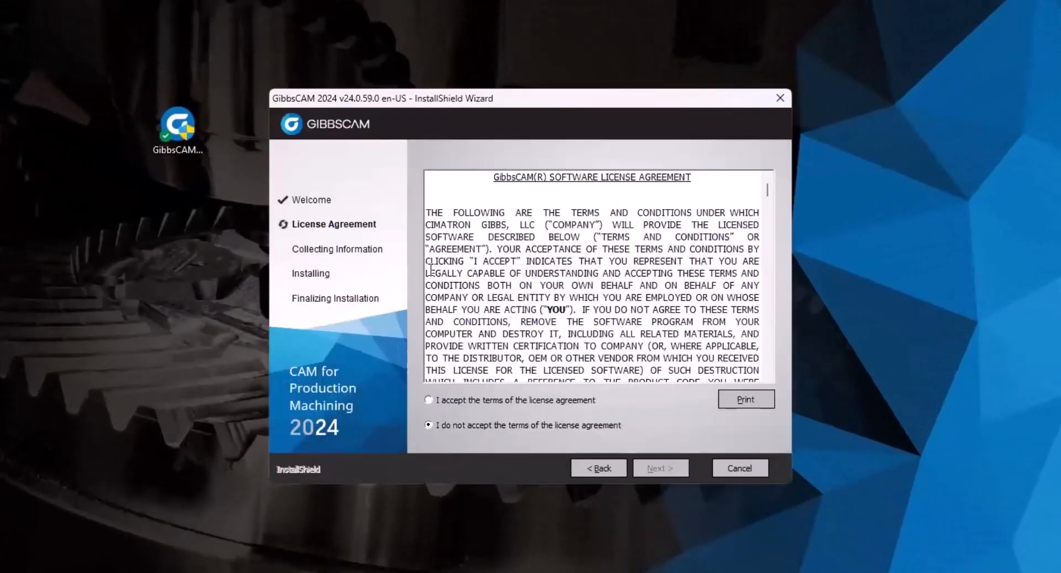
left_click(443, 400)
left_click(655, 469)
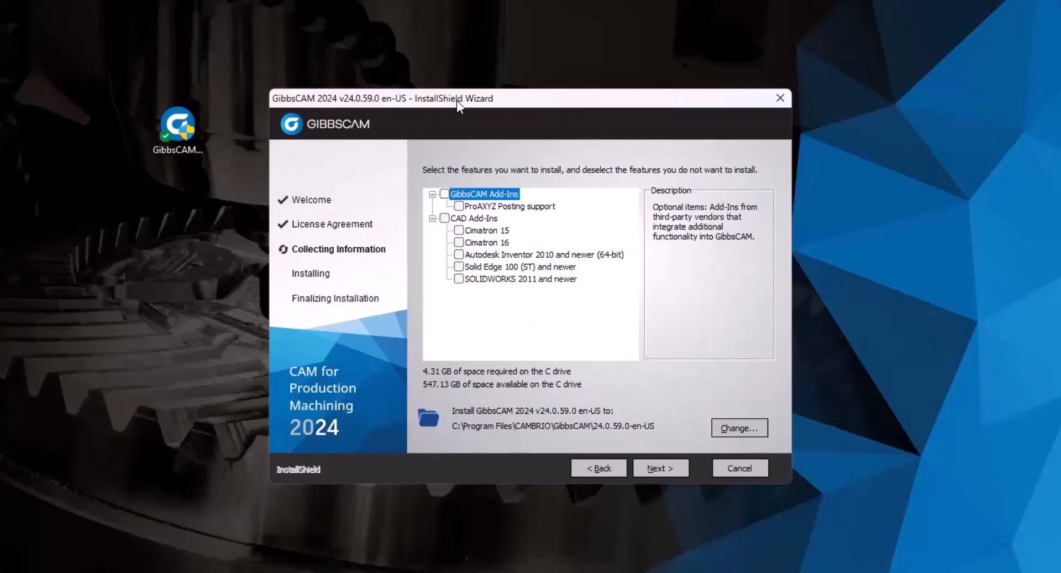
left_click(647, 472)
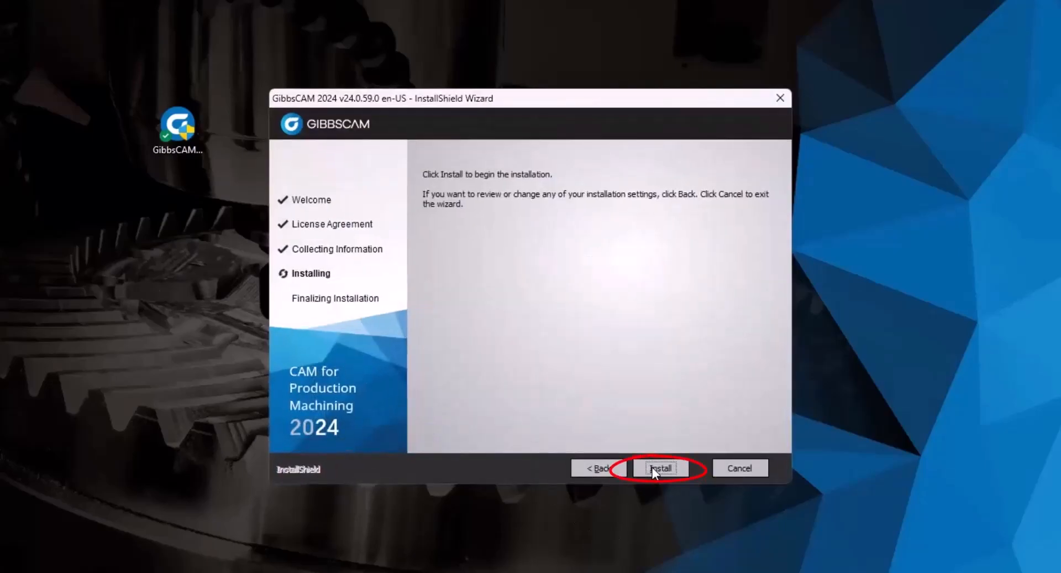
left_click(654, 468)
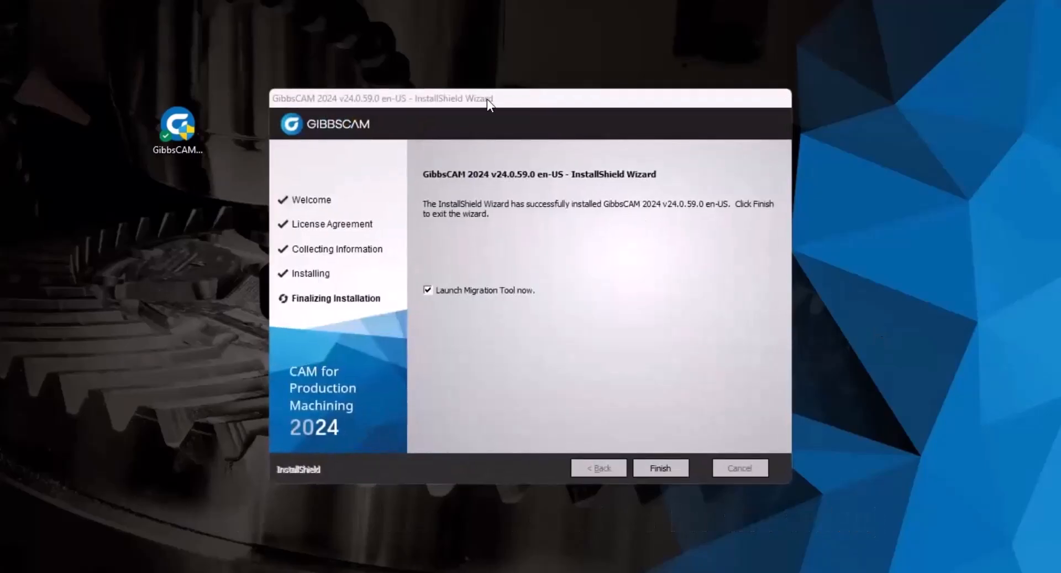
Let the v24.0.59.0 installation complete and tick 'Launch Migration Tool now' on the final page.
left_click_drag(528, 94, 494, 105)
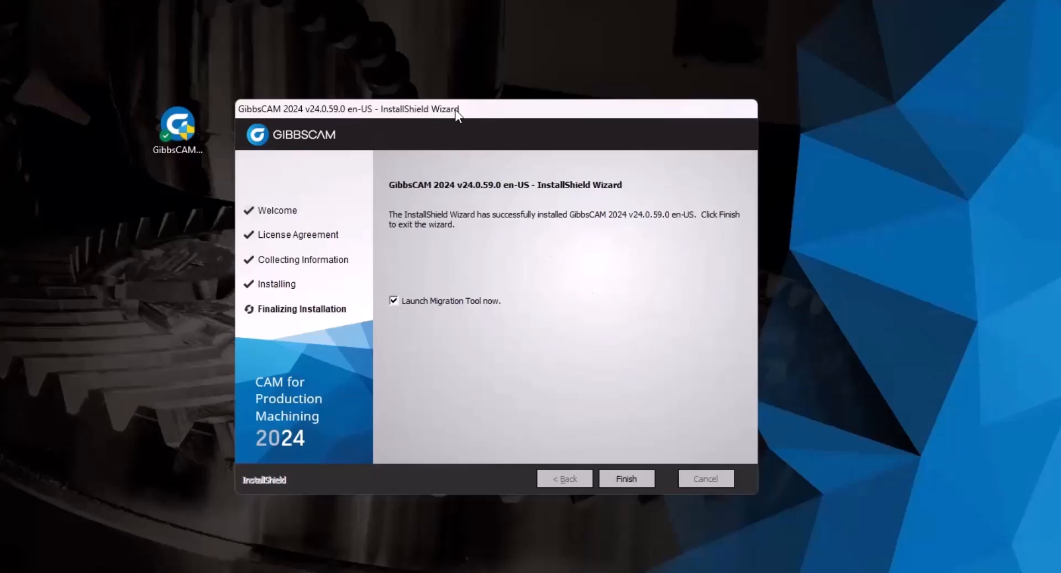
left_click_drag(457, 113, 450, 110)
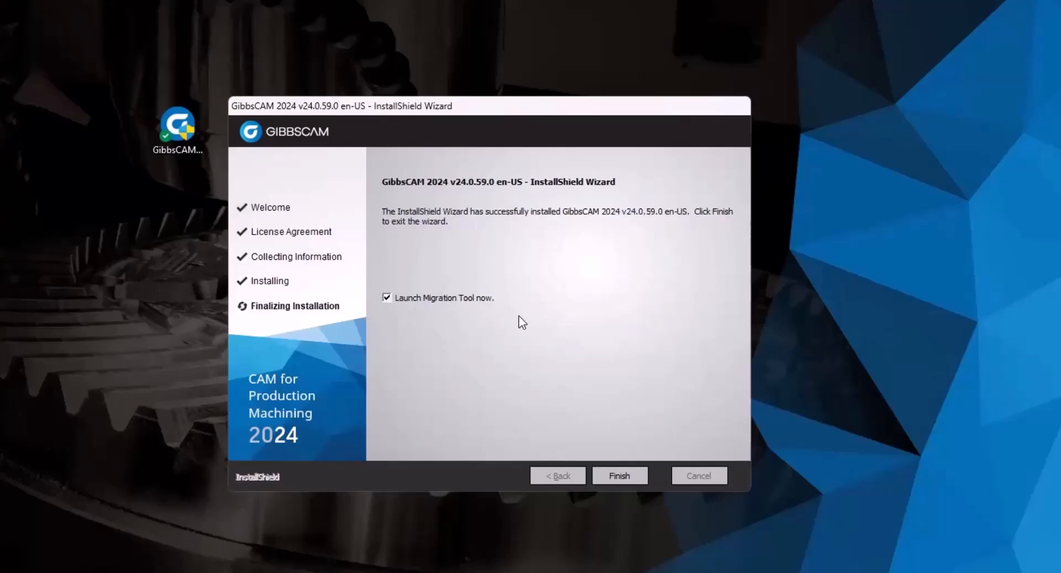
left_click(402, 298)
Close the File Migration tool without migrating and place the GibbsCAM 2024 shortcut near the desktop centre.
left_click(611, 474)
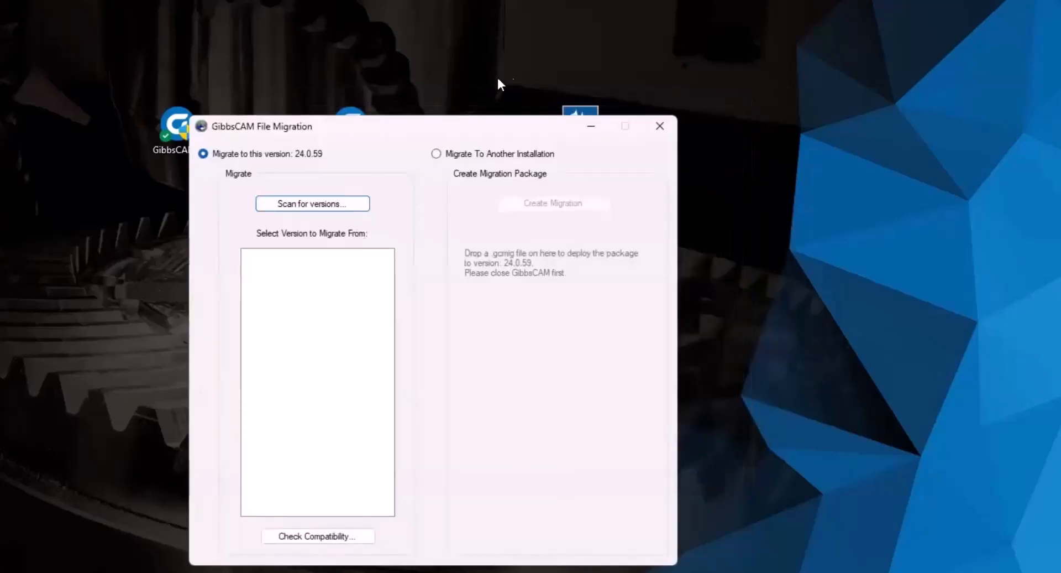
left_click_drag(394, 132, 484, 105)
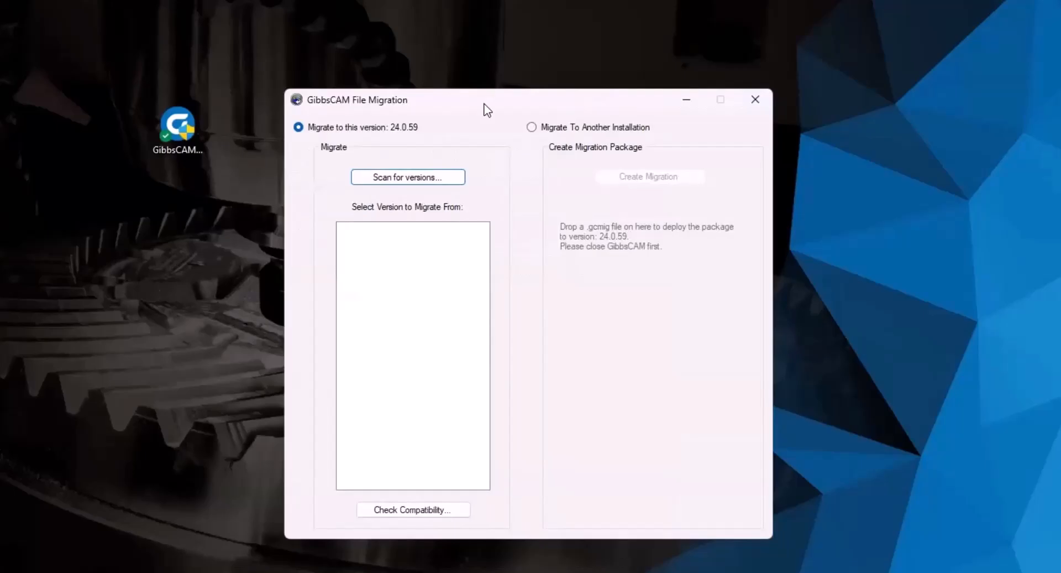
left_click_drag(485, 108, 469, 110)
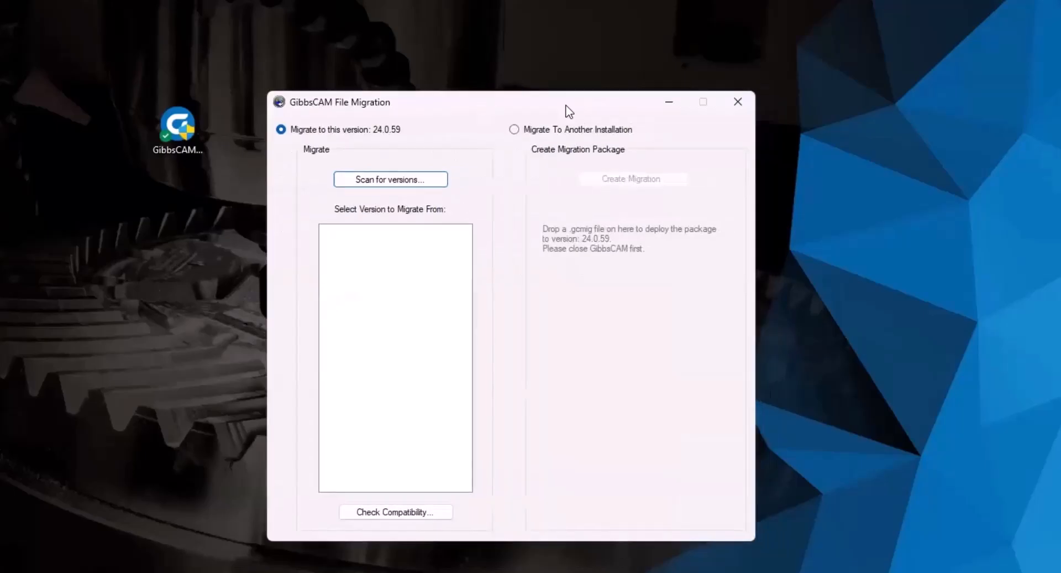
left_click(736, 104)
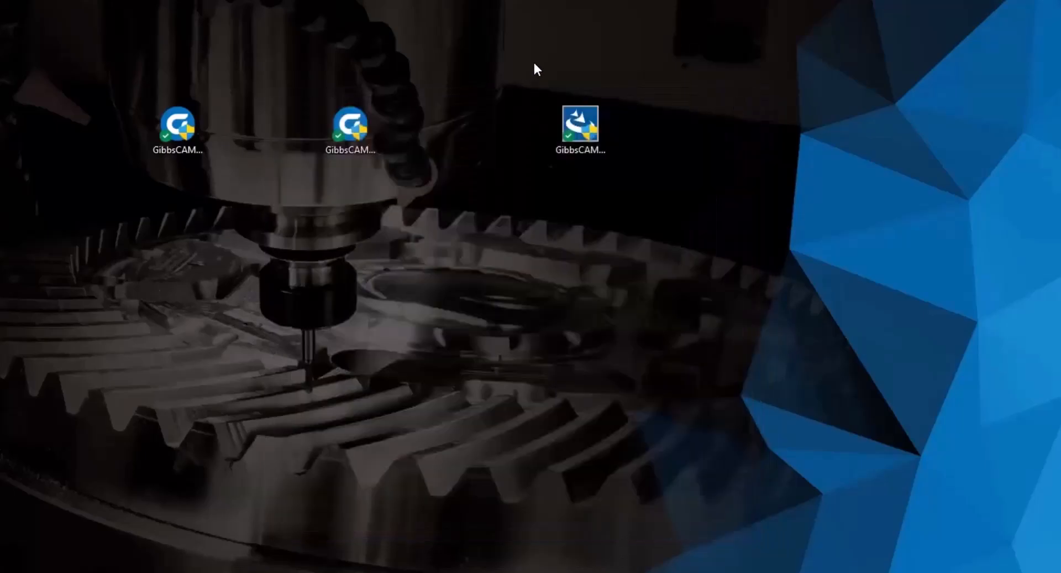
left_click_drag(113, 210, 299, 282)
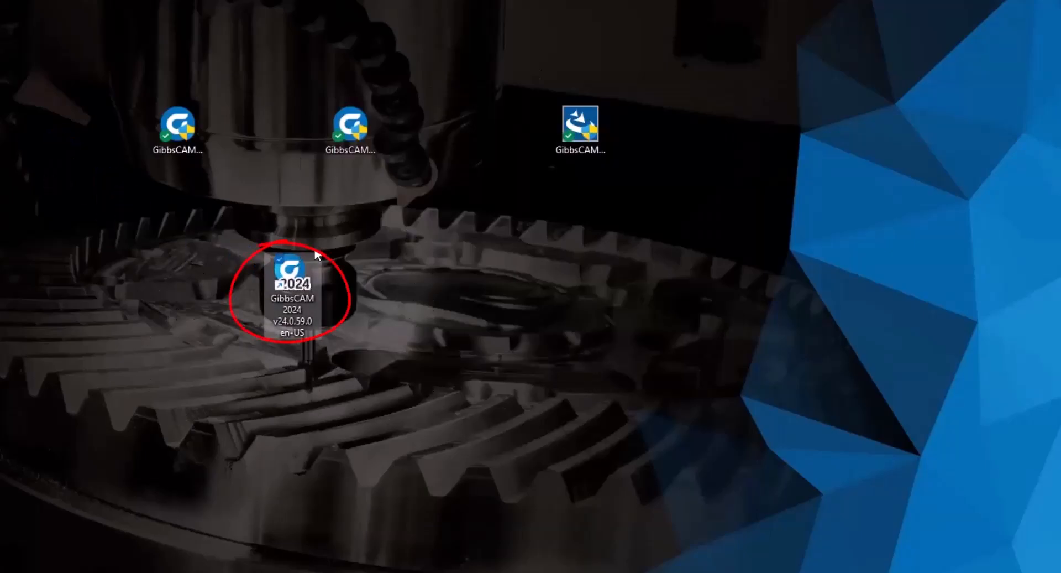
left_click(436, 265)
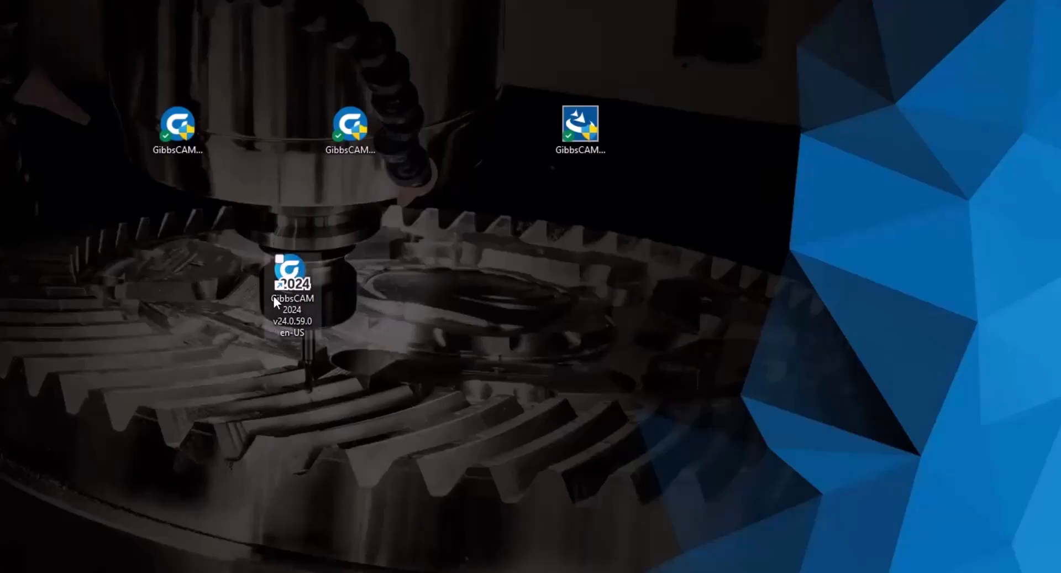
Launch GibbsCAM 2024 from the new shortcut, cancel the registration tool, and bring up File Explorer.
left_click(296, 267)
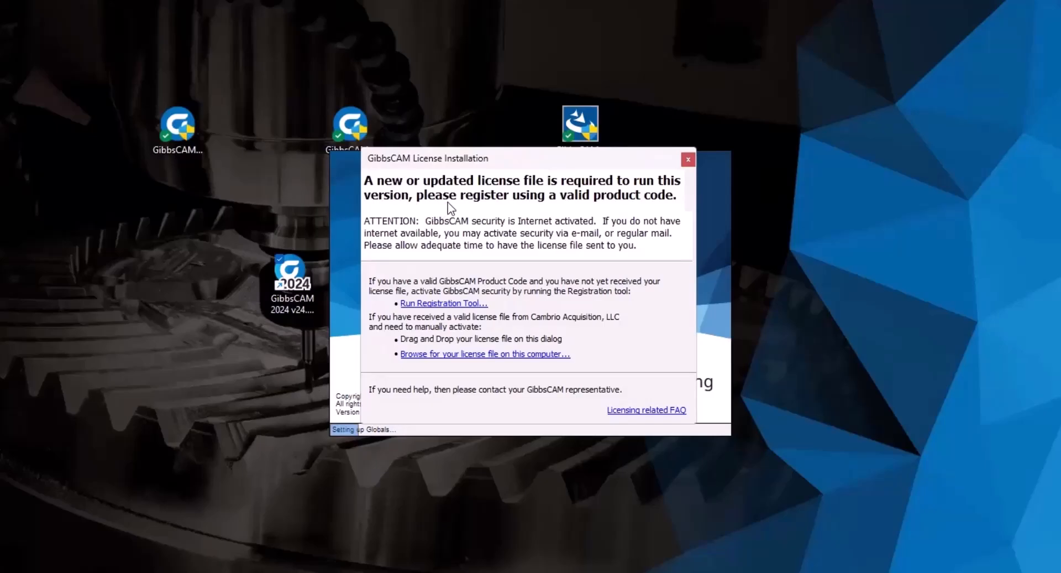
left_click(453, 305)
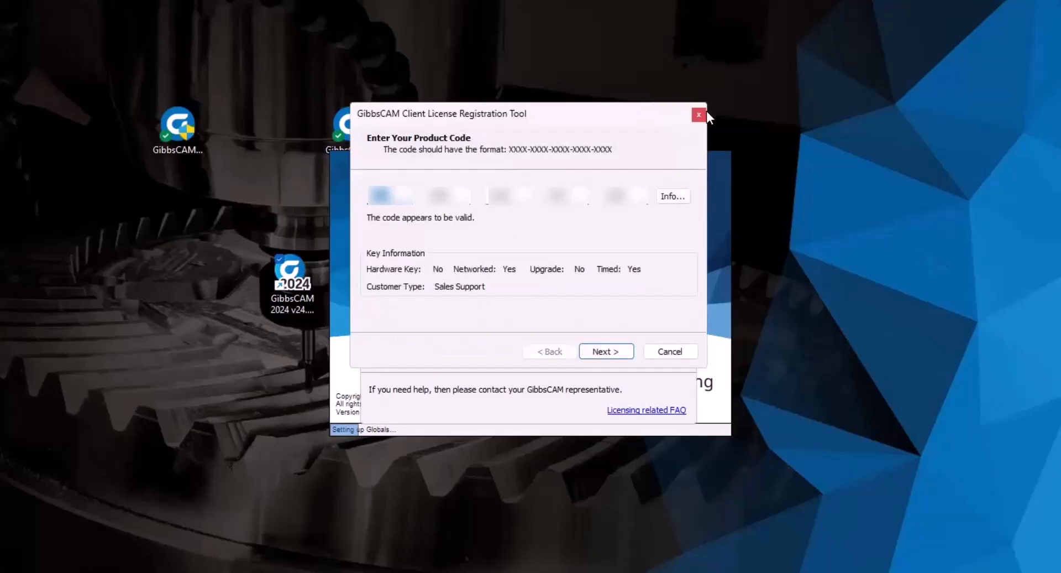
left_click(688, 352)
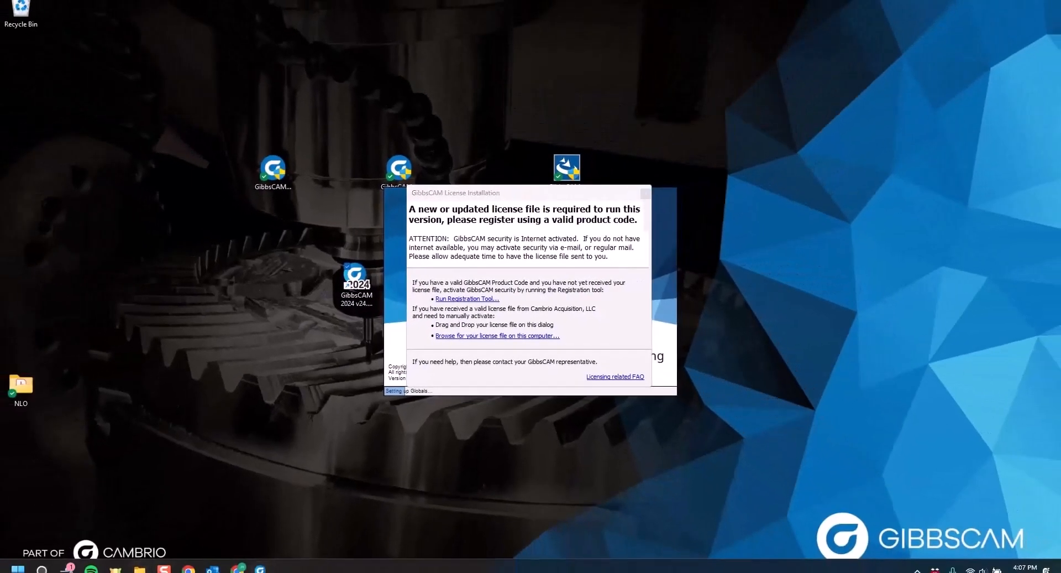
left_click(139, 569)
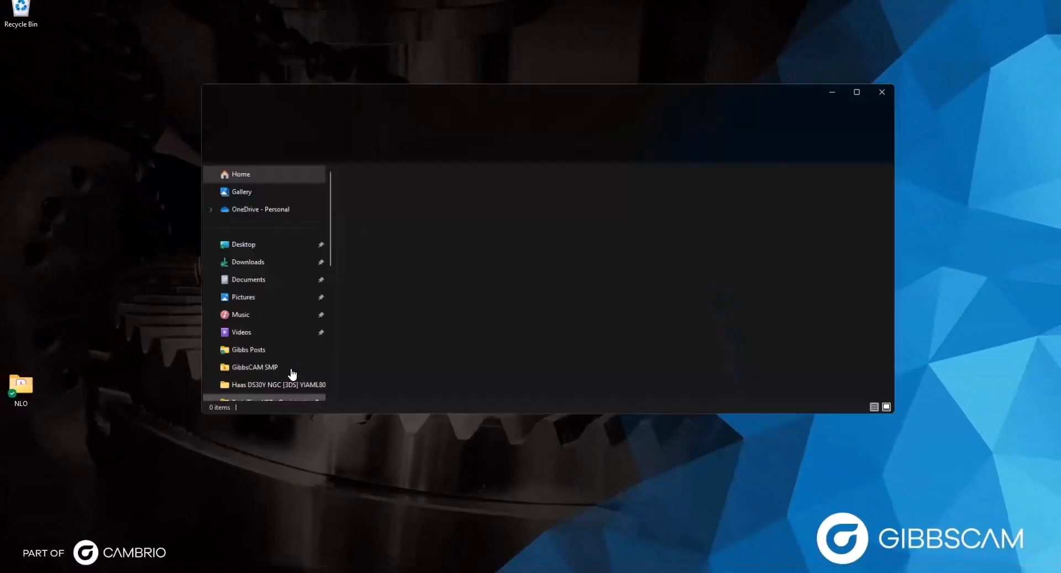
Navigate to C:\Program Files\GibbsCAM\GibbsCAM NLO Server 2024 to find license-30479-62.lic.
scroll(293, 275, "down", 4)
scroll(281, 283, "down", 3)
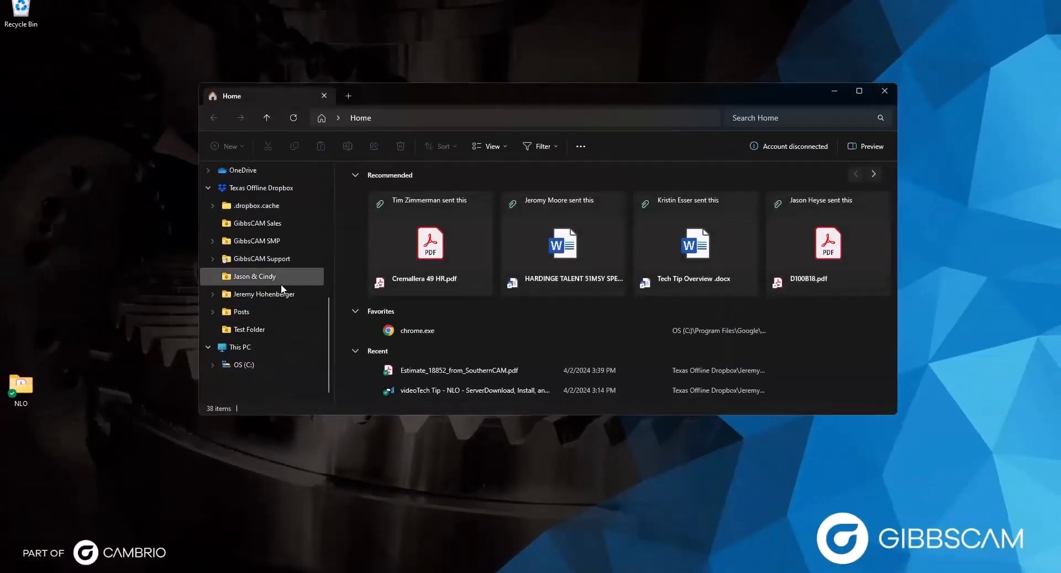
left_click(246, 365)
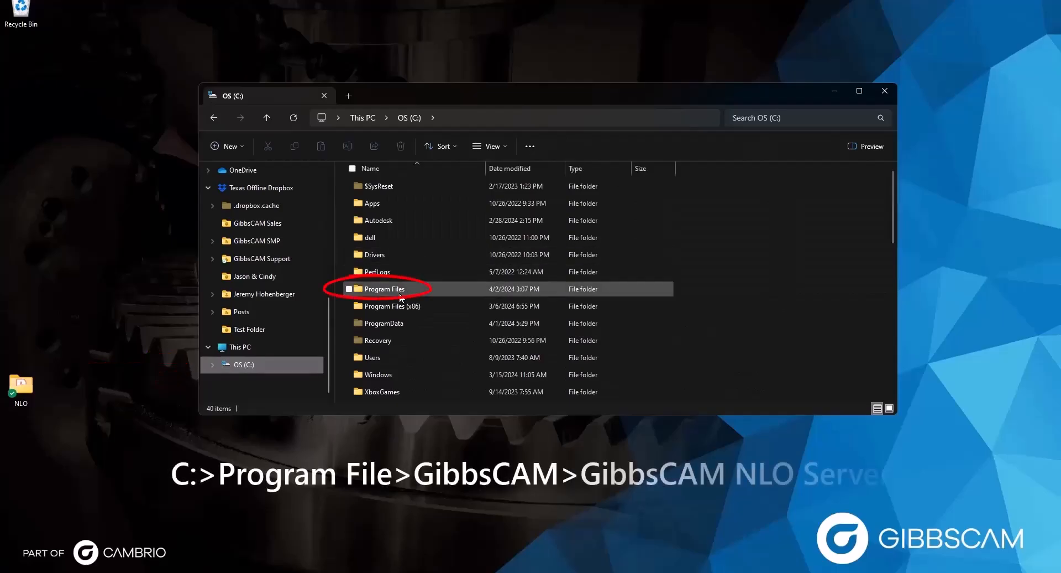
double_click(400, 295)
scroll(399, 293, "down", 2)
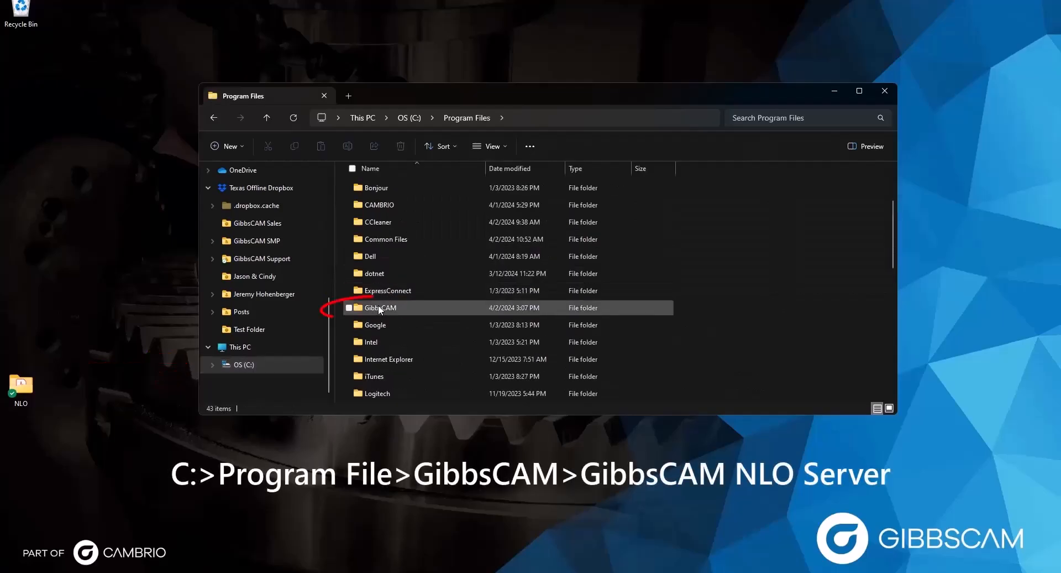
double_click(379, 308)
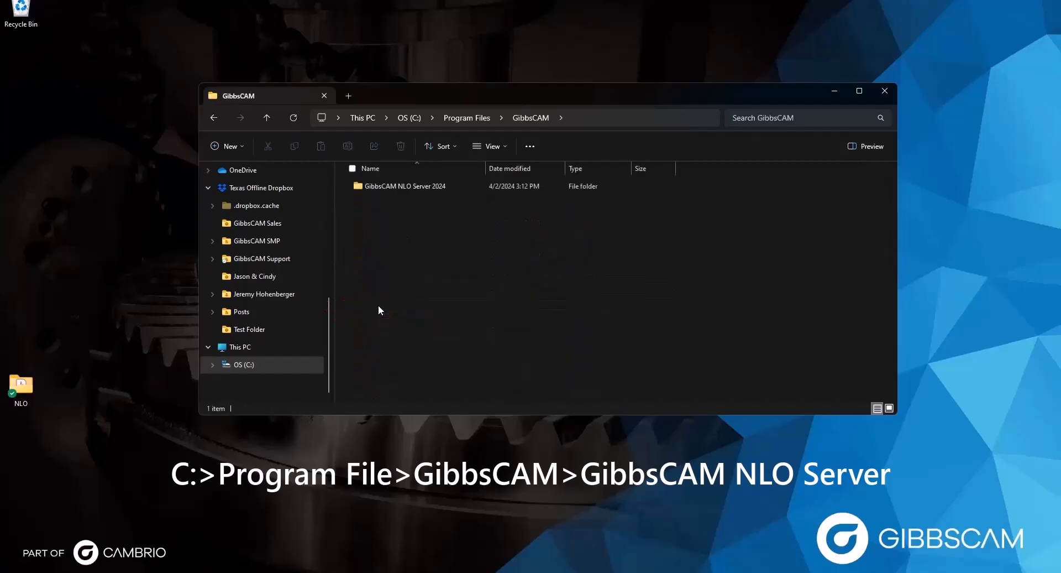
double_click(397, 186)
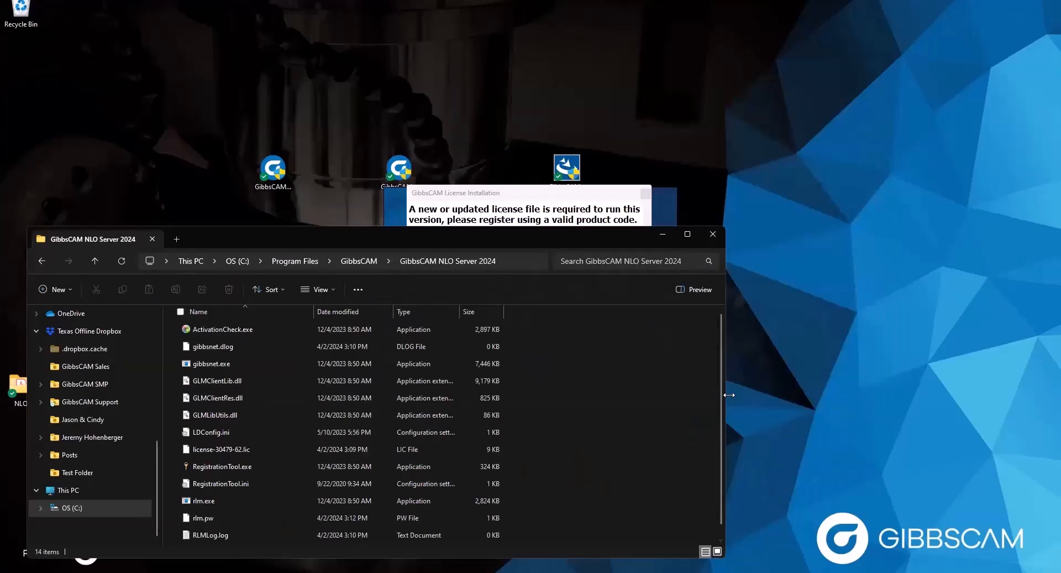
Drop license-30479-62.lic onto GibbsCAM's License Installation dialog and confirm the successful deployment.
left_click_drag(729, 394, 421, 395)
left_click_drag(317, 228, 326, 121)
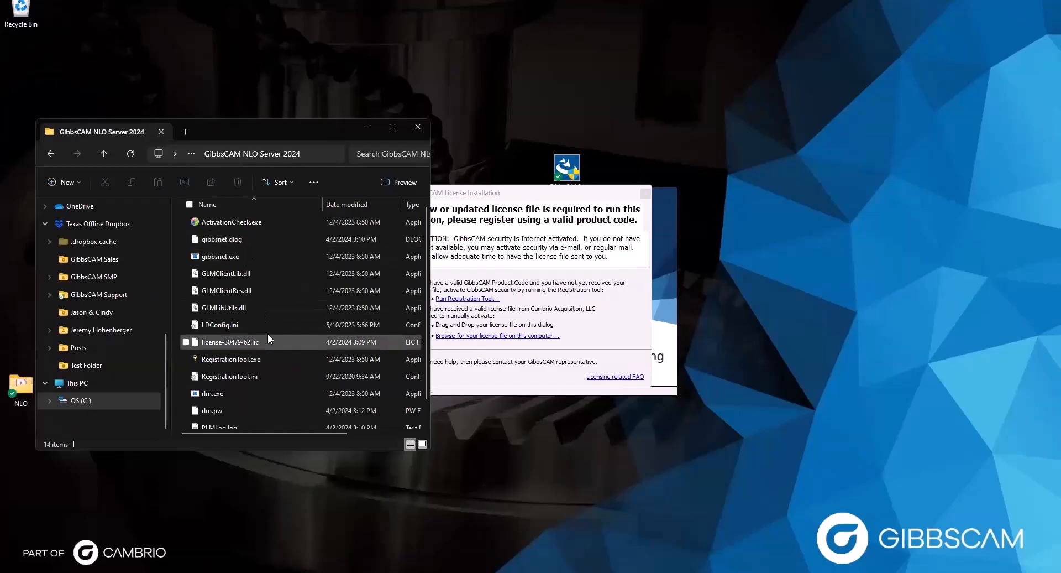
left_click_drag(205, 340, 456, 314)
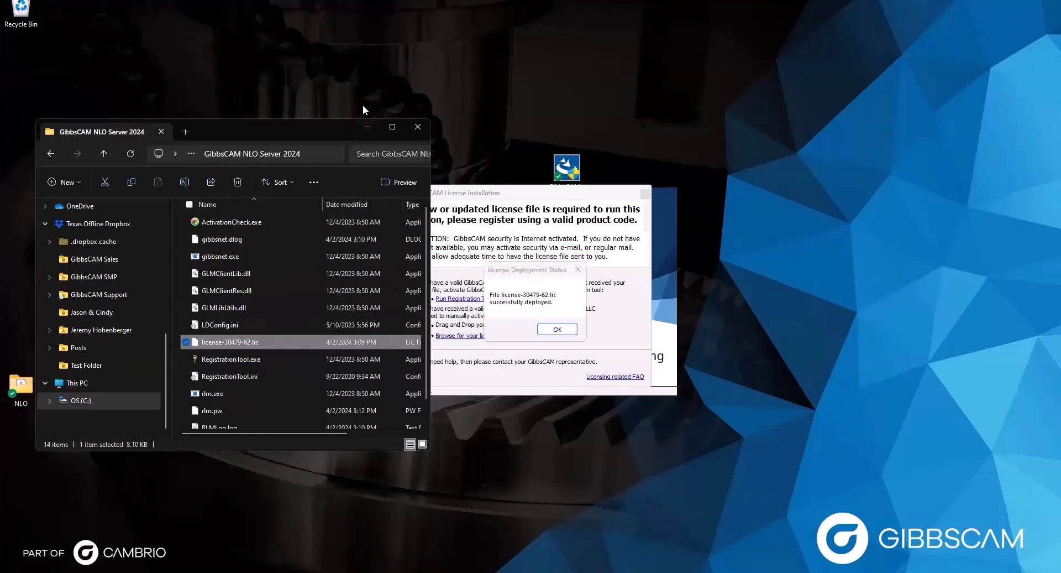
left_click(367, 126)
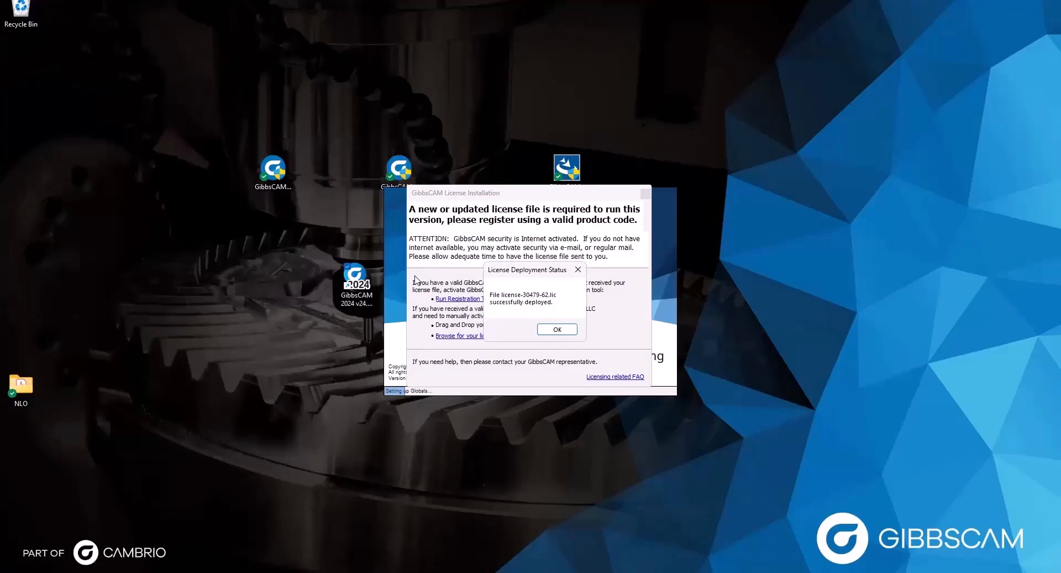
left_click(556, 330)
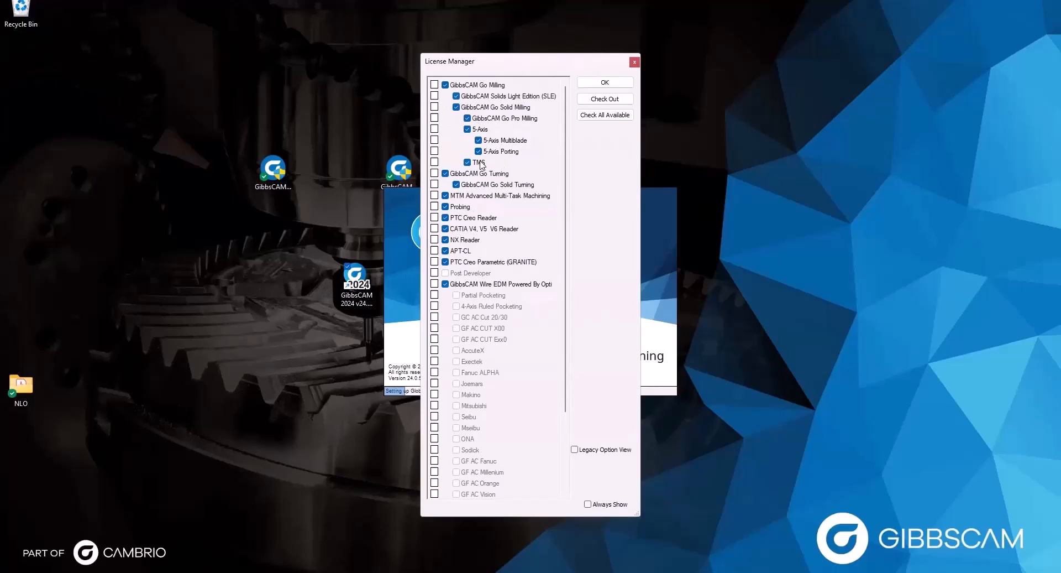
left_click(603, 117)
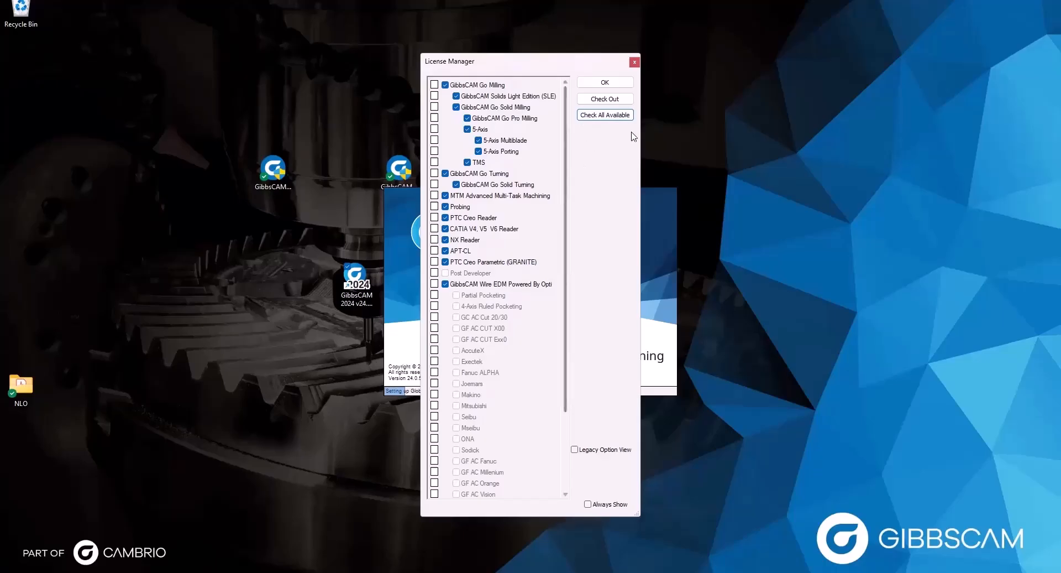
left_click(601, 99)
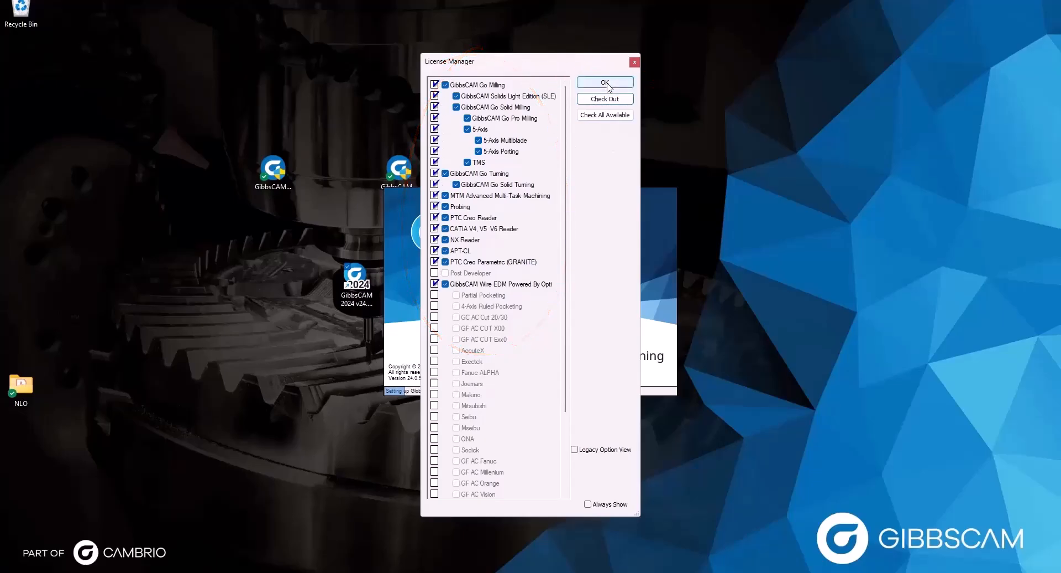
left_click(588, 505)
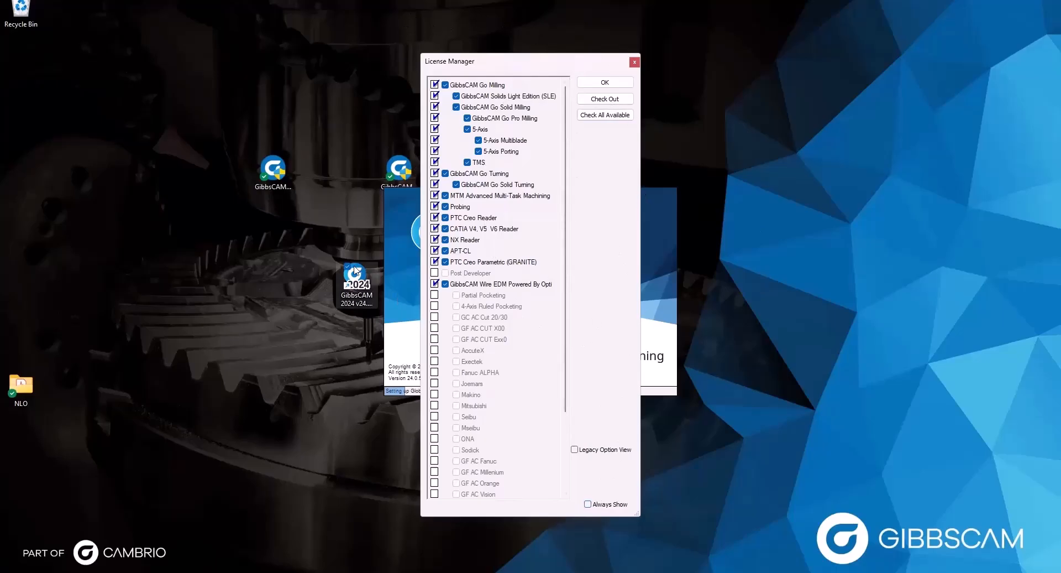
left_click(446, 86)
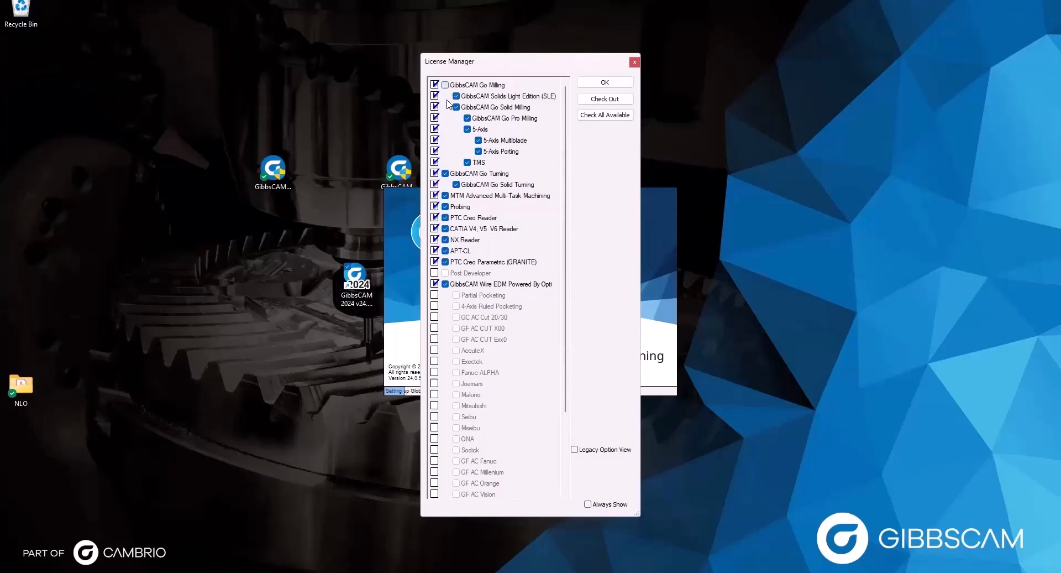
left_click(466, 129)
left_click(445, 85)
left_click(467, 128)
left_click_drag(531, 65, 525, 65)
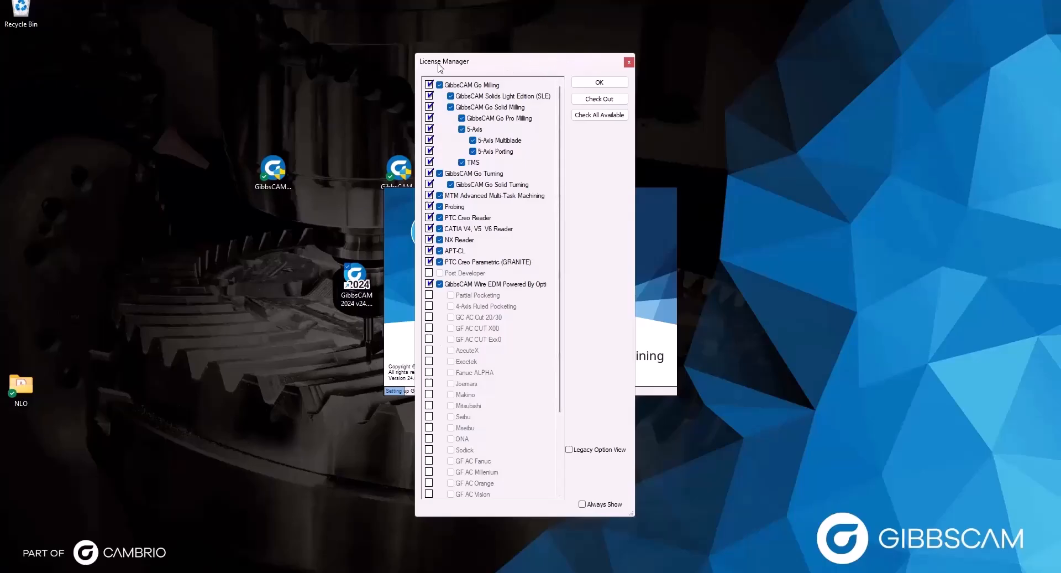
Accept the License Manager selections and dismiss the Timed License Warning.
left_click(597, 82)
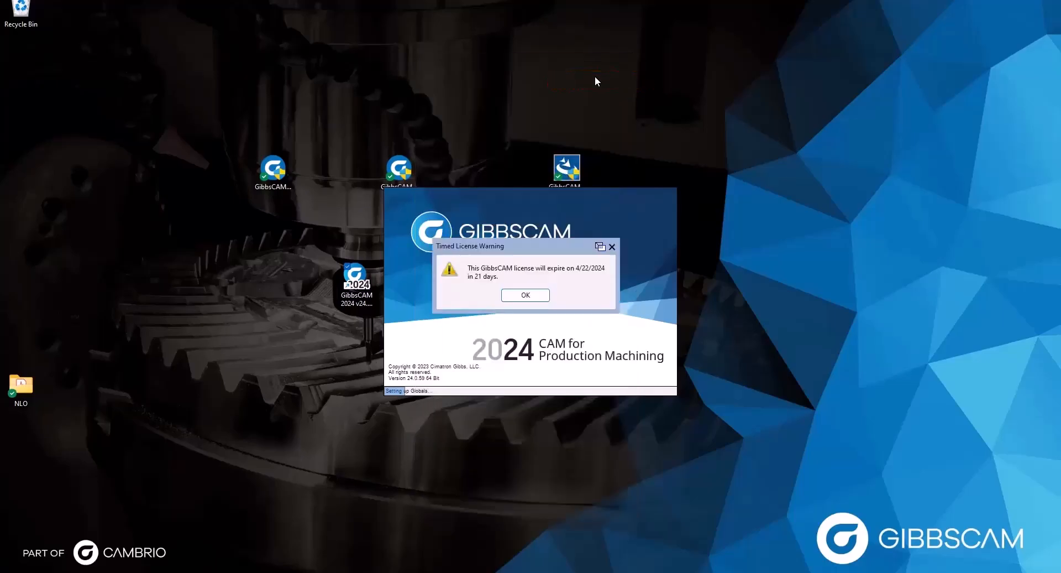
left_click(525, 295)
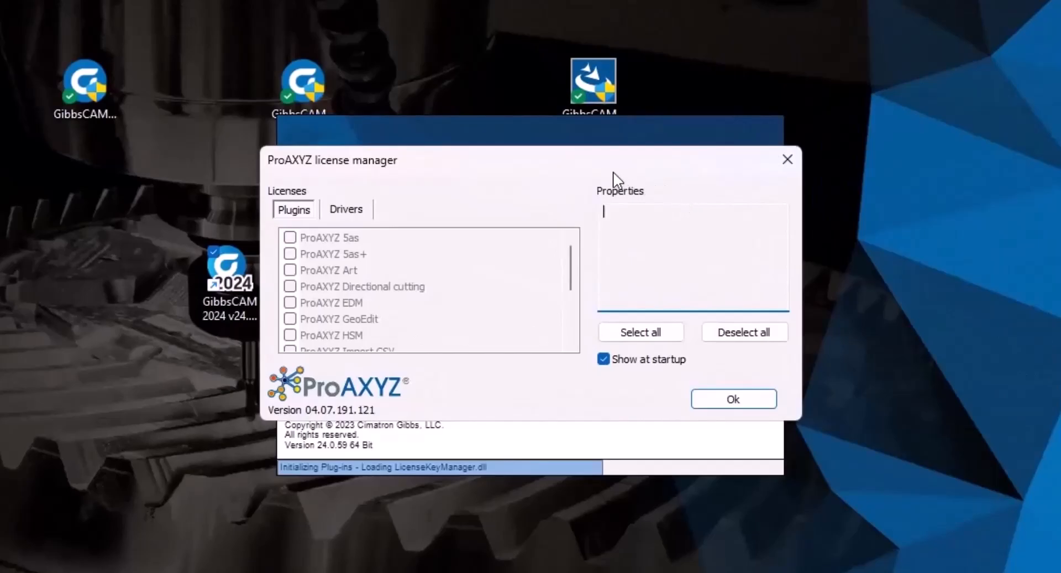
Uncheck Show at startup in the ProAXYZ license manager and close it with Ok.
left_click_drag(507, 167, 509, 189)
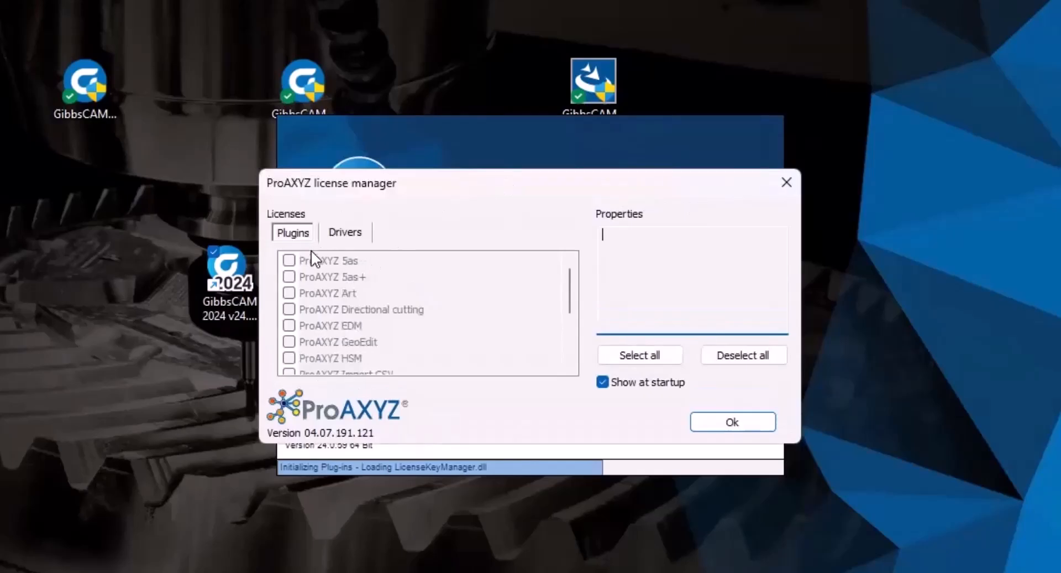
scroll(463, 320, "down", 3)
scroll(459, 319, "up", 3)
left_click(606, 381)
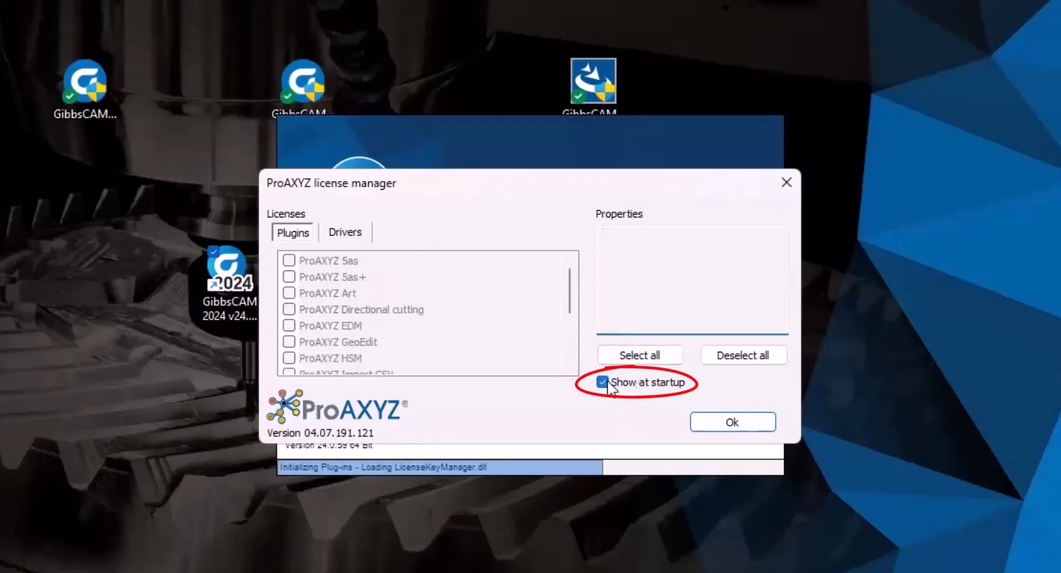
left_click(756, 426)
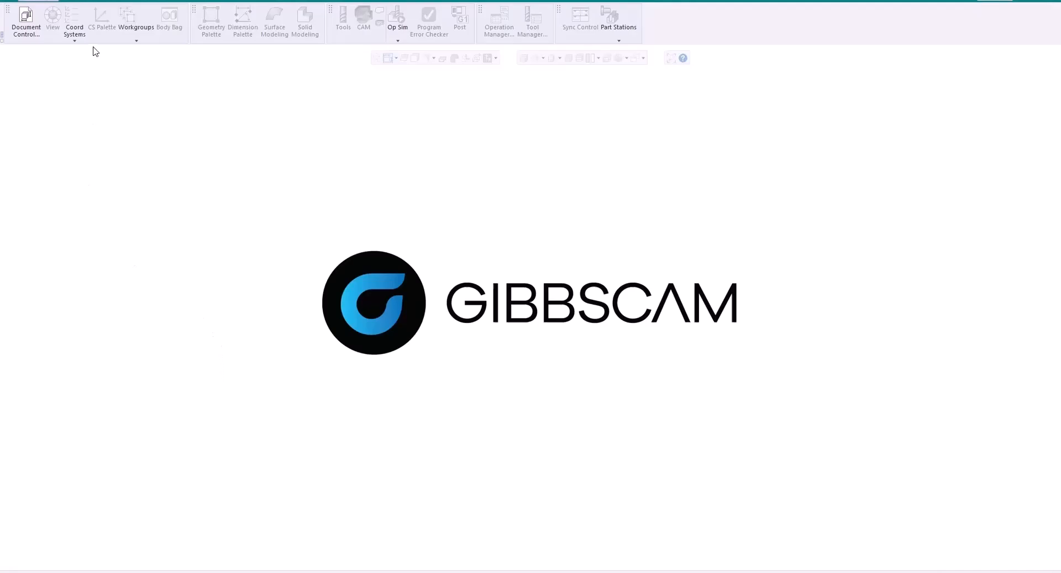
left_click(70, 1)
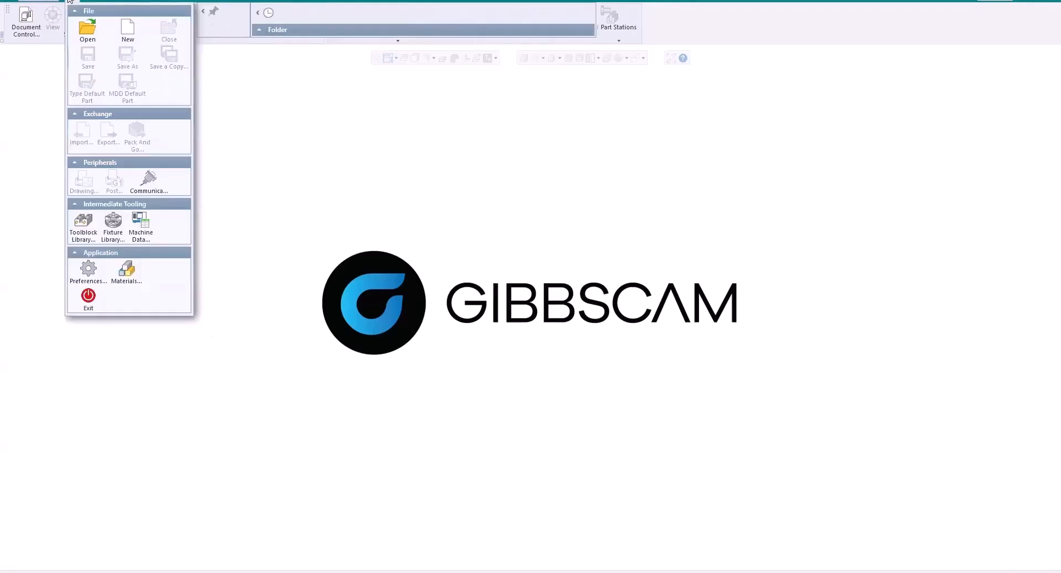
left_click(87, 270)
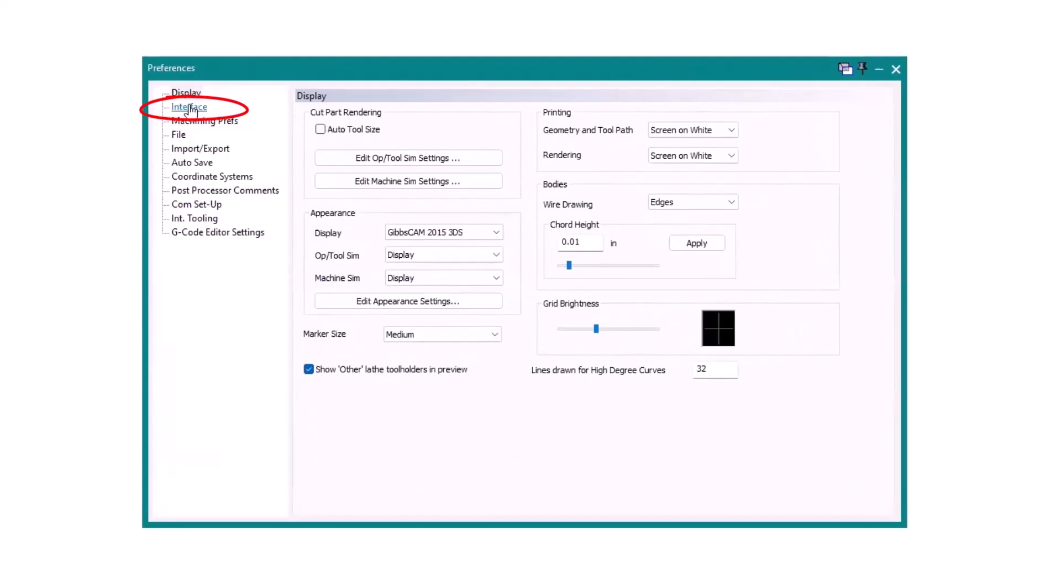
left_click(190, 108)
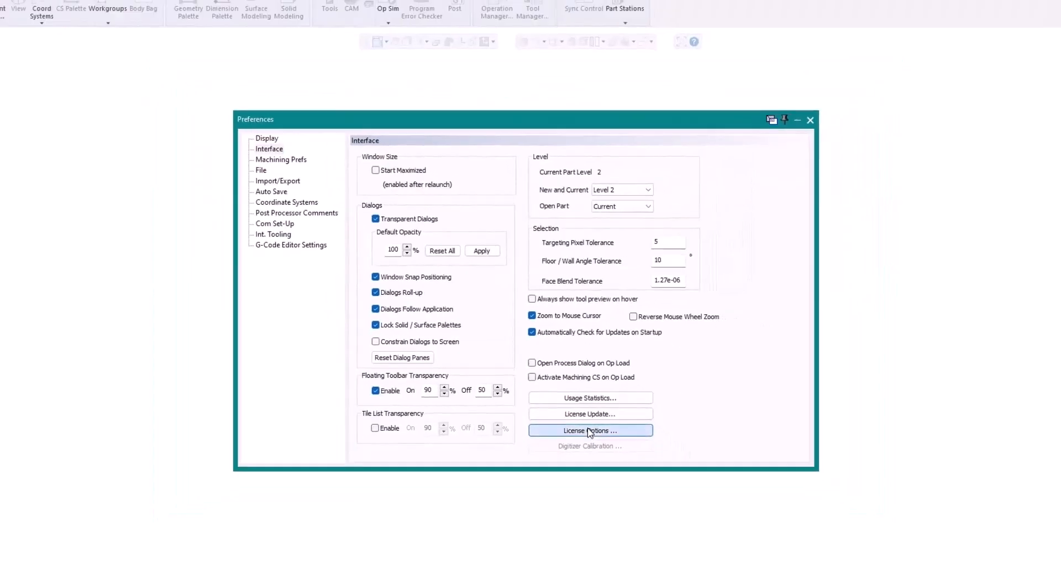
left_click(590, 431)
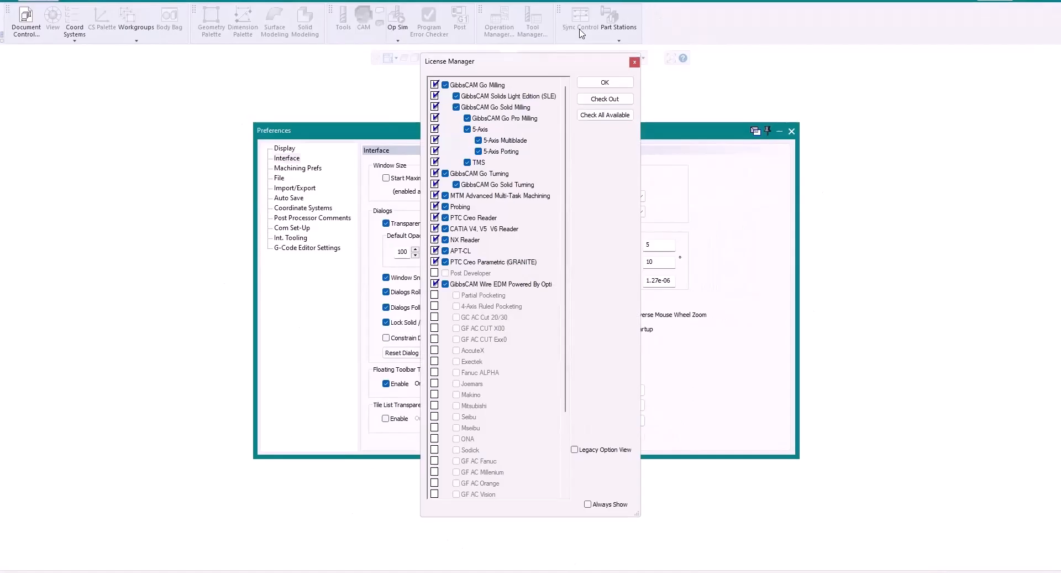
left_click_drag(539, 70, 528, 60)
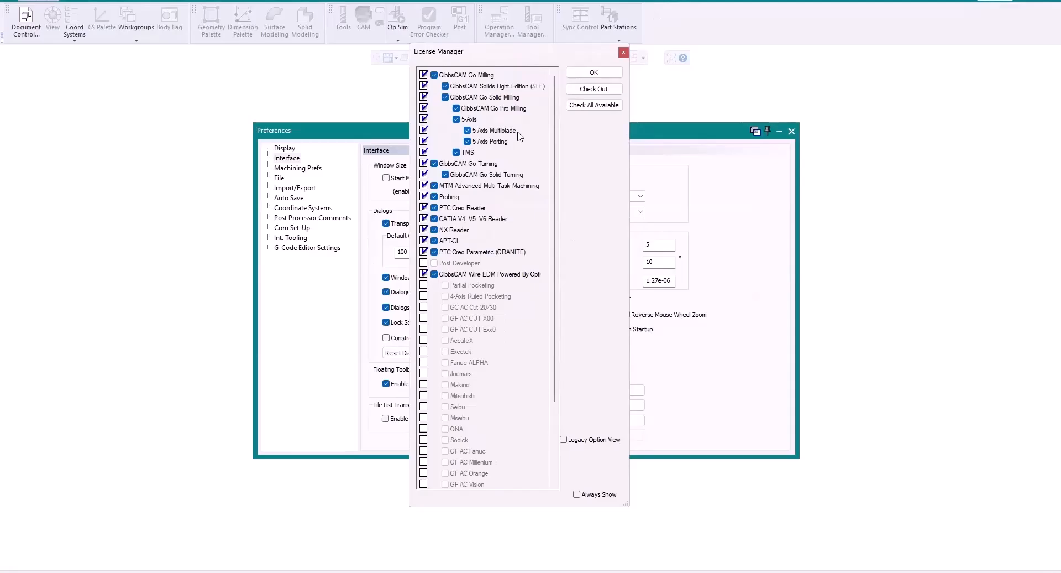
left_click(594, 73)
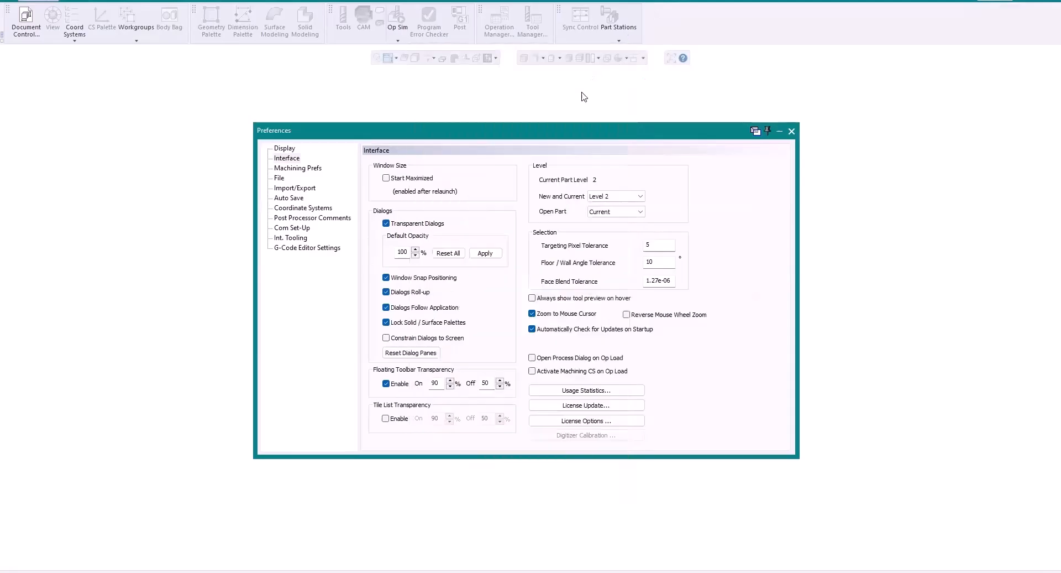
left_click(792, 131)
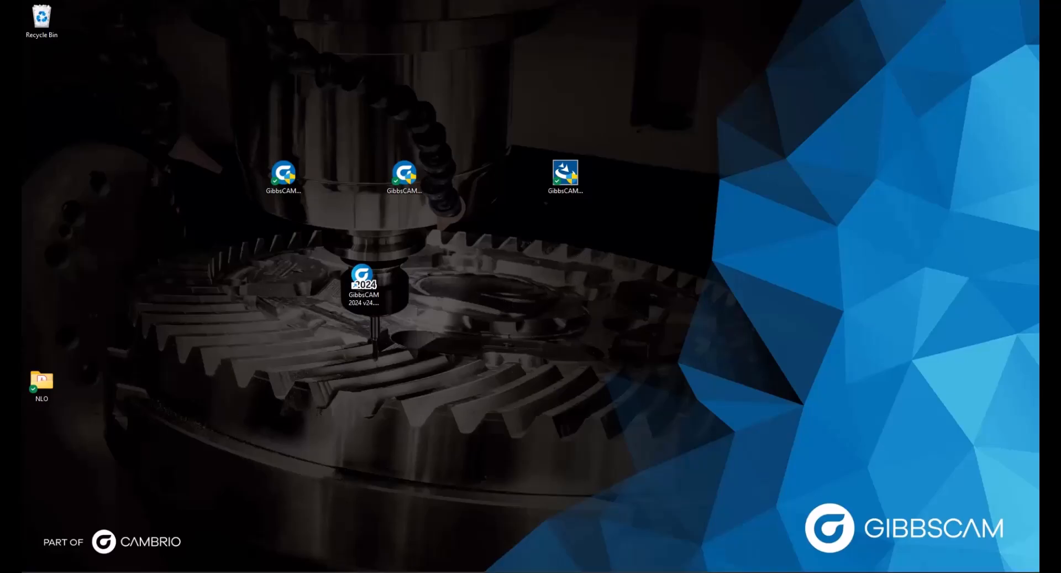
Browse File Explorer to C:\Program Files\GibbsCAM\GibbsCAM NLO Server 2024 to show RegistrationTool.exe.
left_click(155, 559)
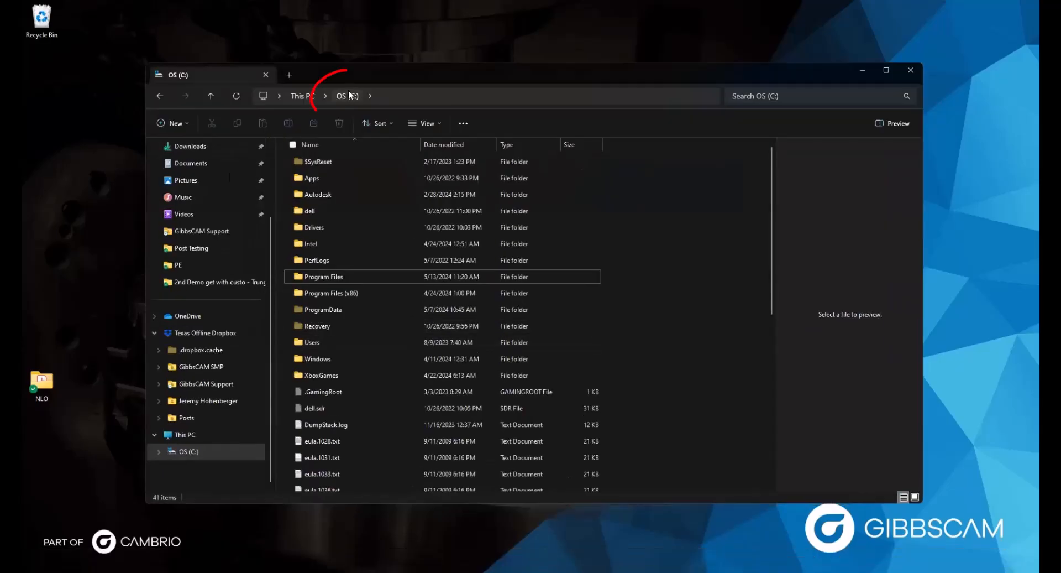
left_click(336, 278)
double_click(335, 277)
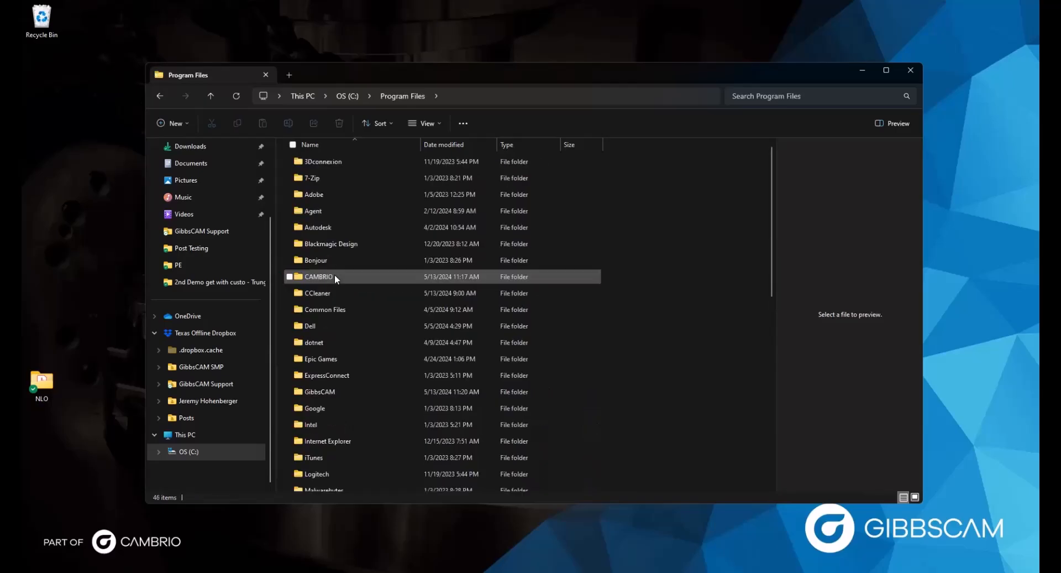
right_click(314, 387)
double_click(307, 387)
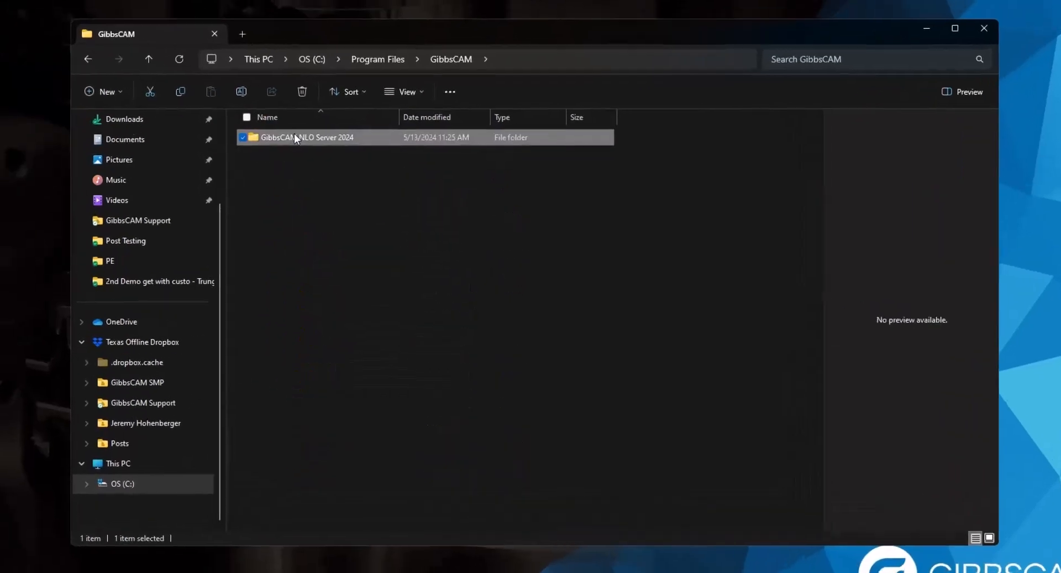
double_click(333, 161)
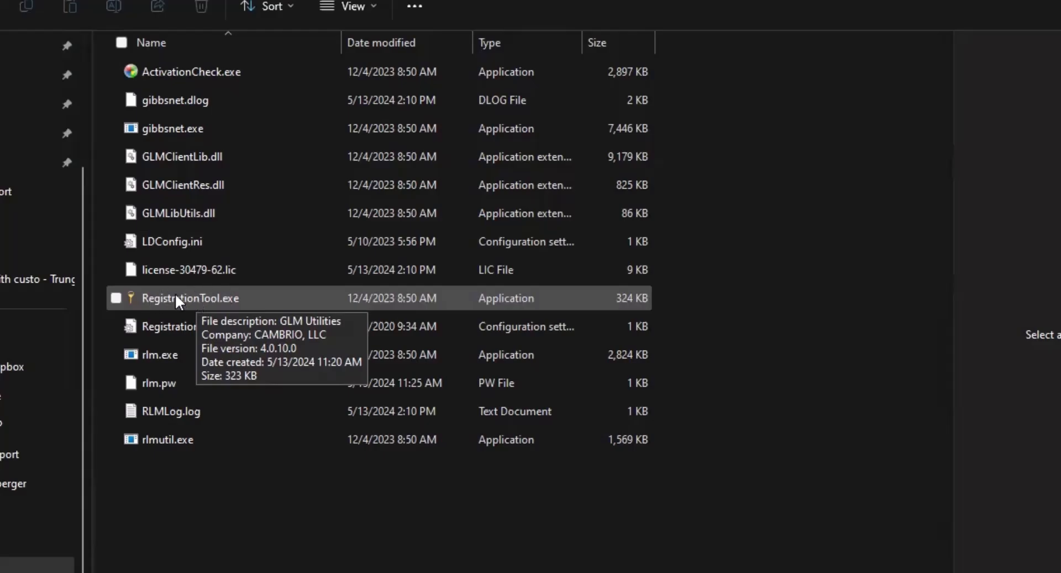
Run RegistrationTool.exe as administrator to open the GibbsCAM Licensing Utility.
right_click(176, 295)
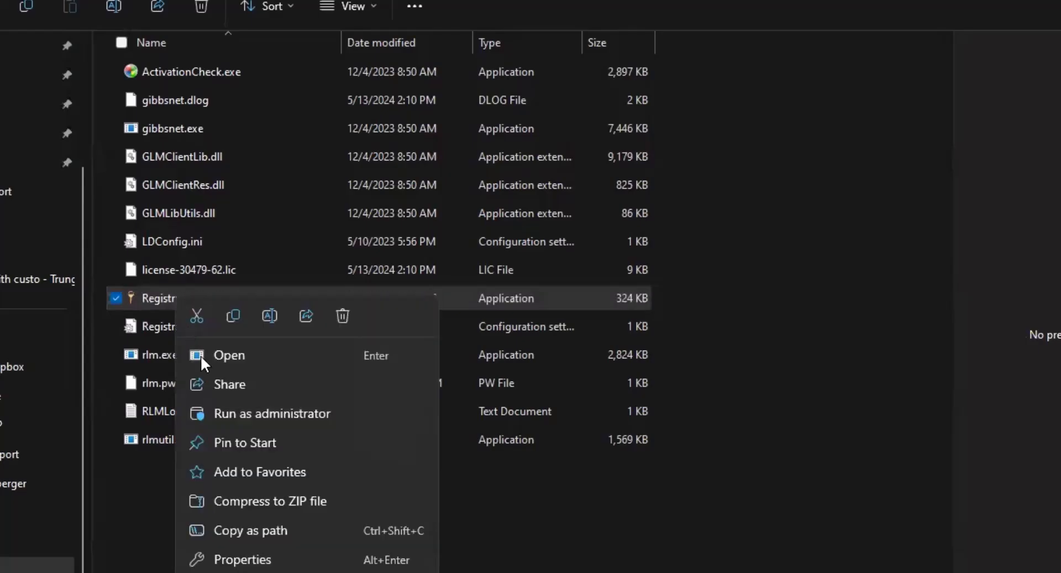
left_click(226, 414)
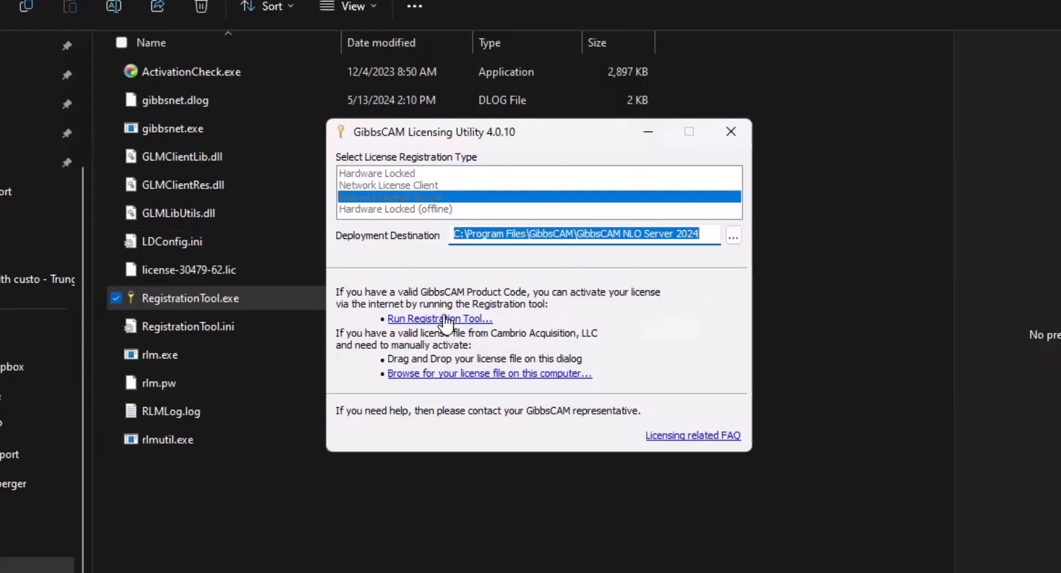
Complete the server license registration and acknowledge deployment of license-30479-62.lic.
left_click(416, 319)
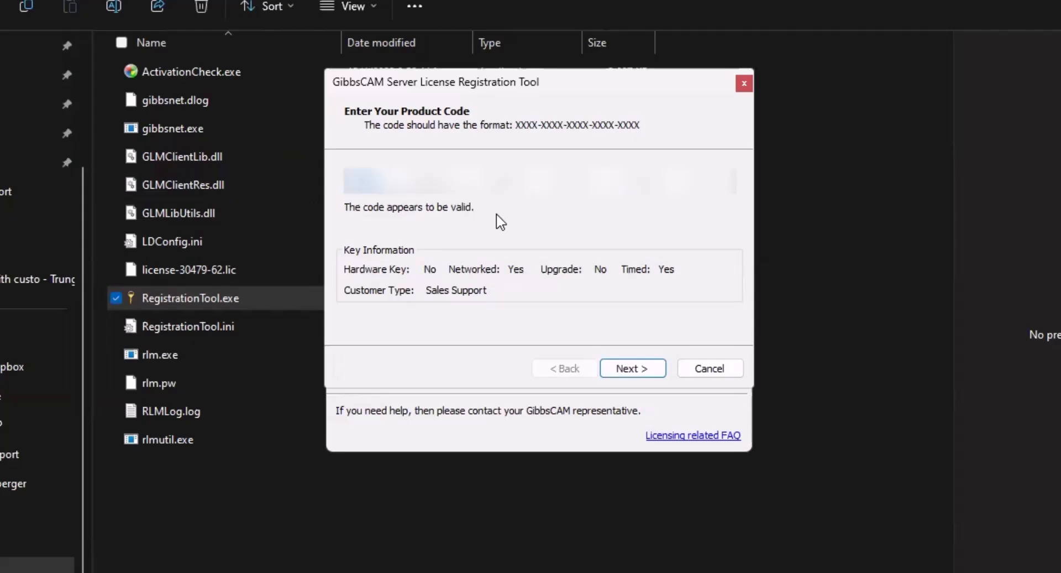
left_click(621, 369)
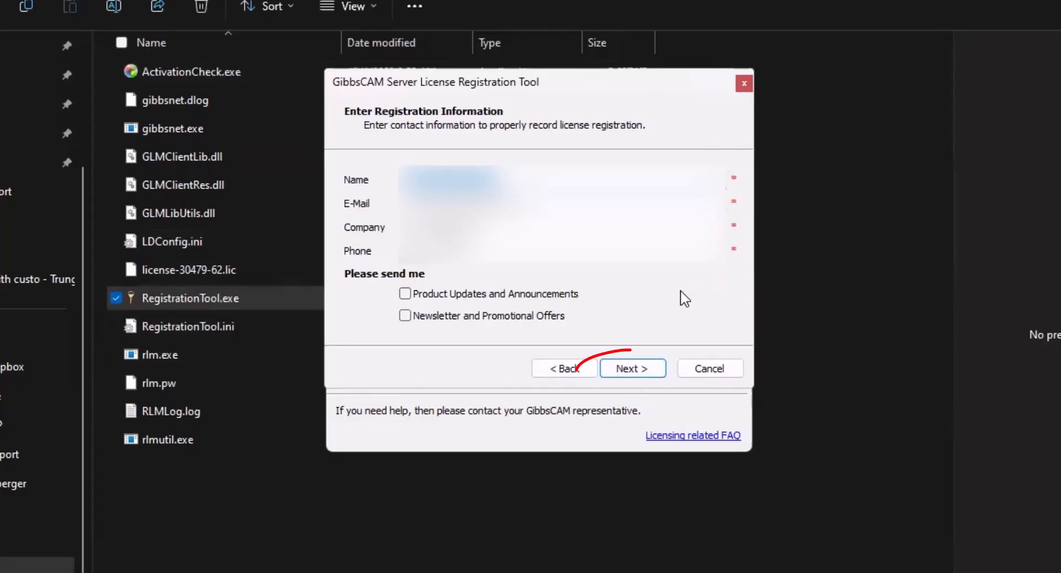
left_click(630, 369)
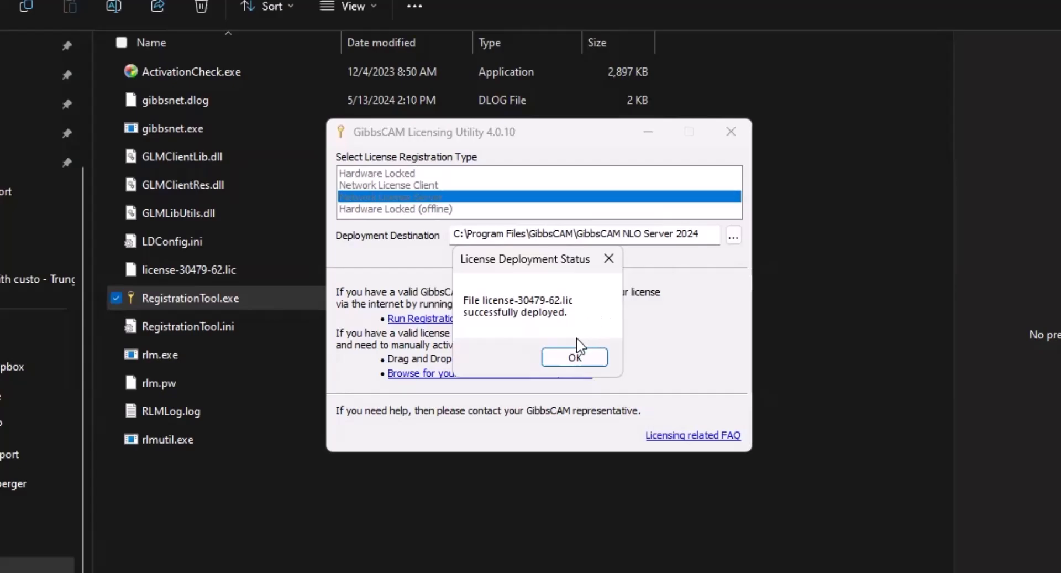
left_click(559, 359)
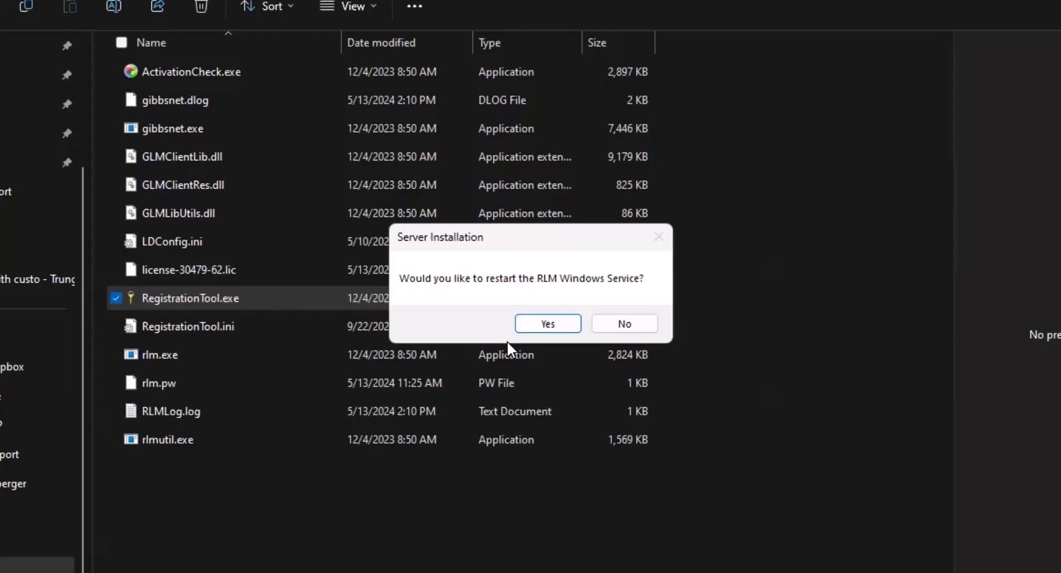
Confirm restarting the RLM Windows Service, then close File Explorer.
left_click(548, 323)
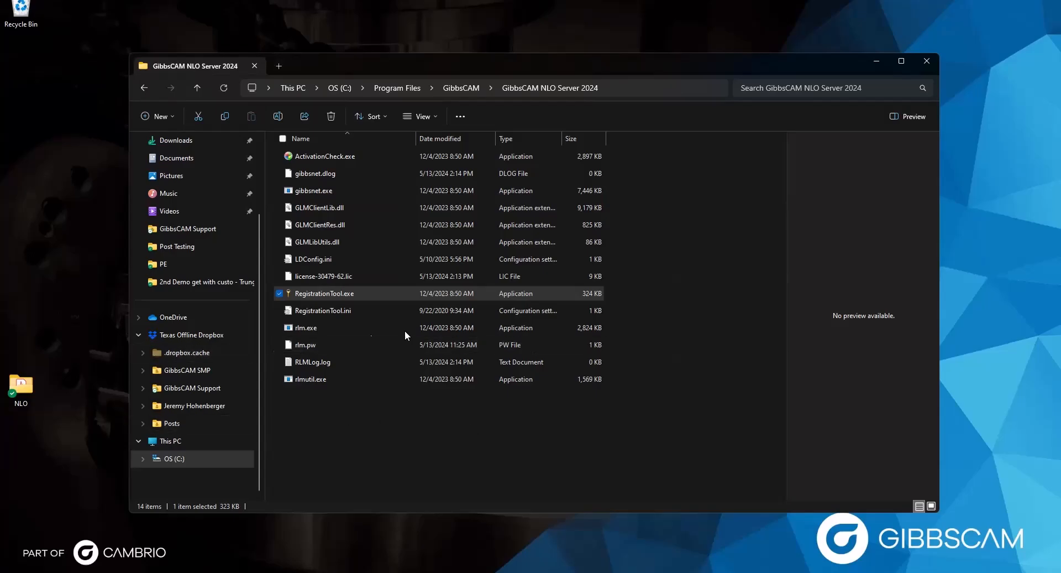
left_click(927, 58)
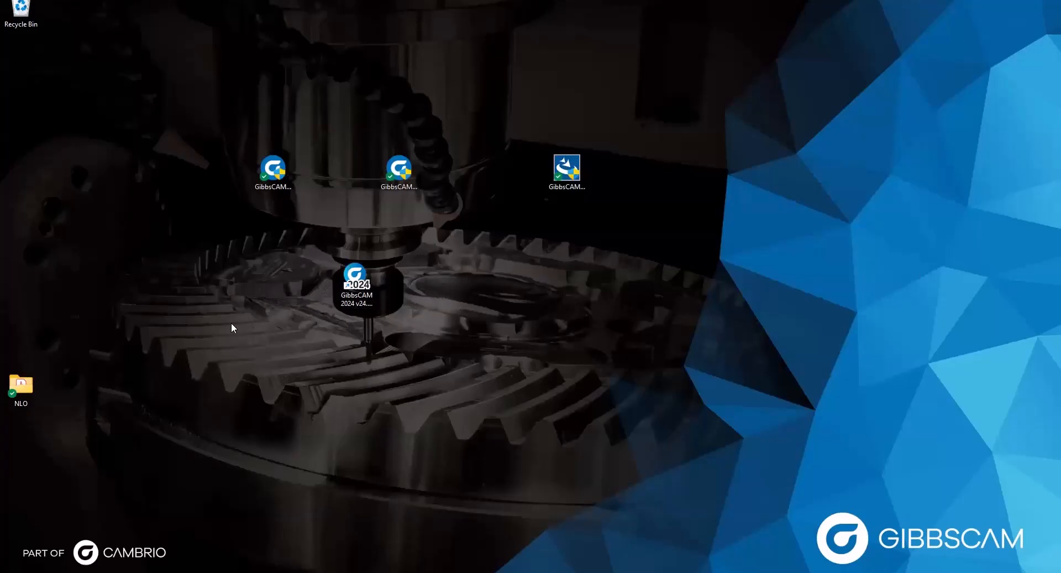
Launch GibbsCAM 2024 from the desktop, run and close the client registration tool, and dismiss the license prompt.
double_click(353, 276)
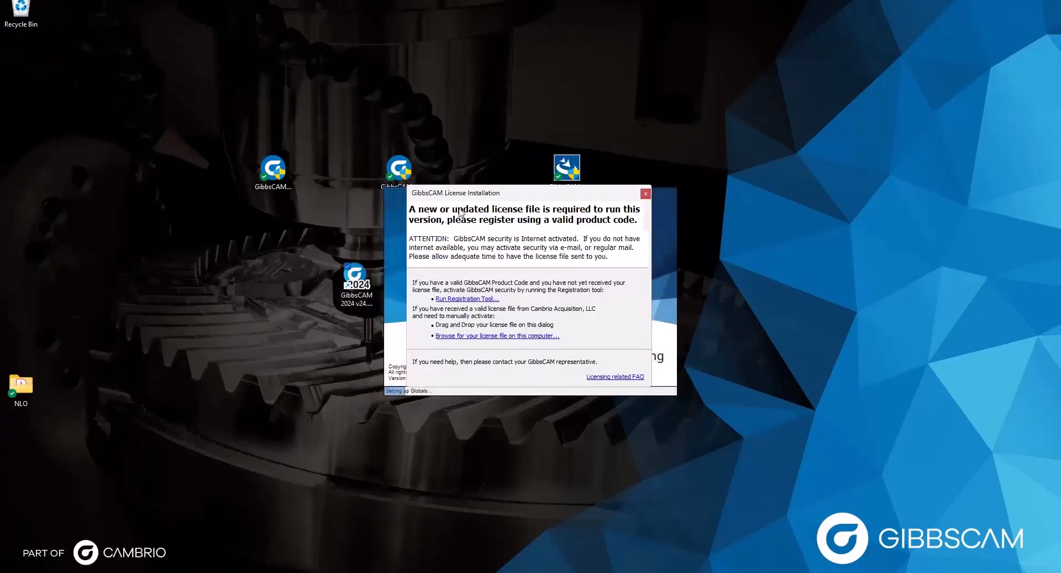
left_click(445, 299)
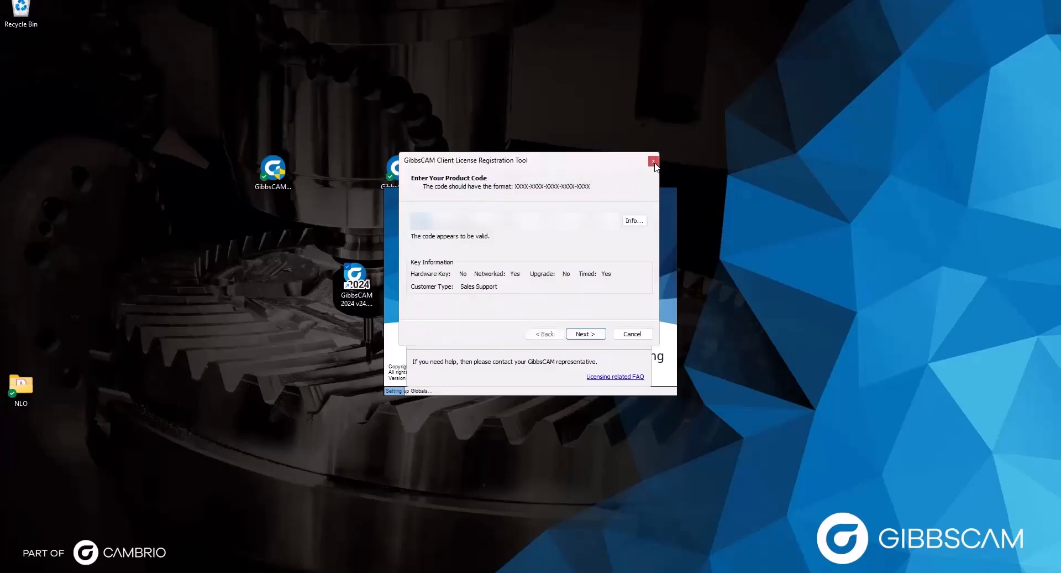
left_click(653, 161)
left_click(642, 190)
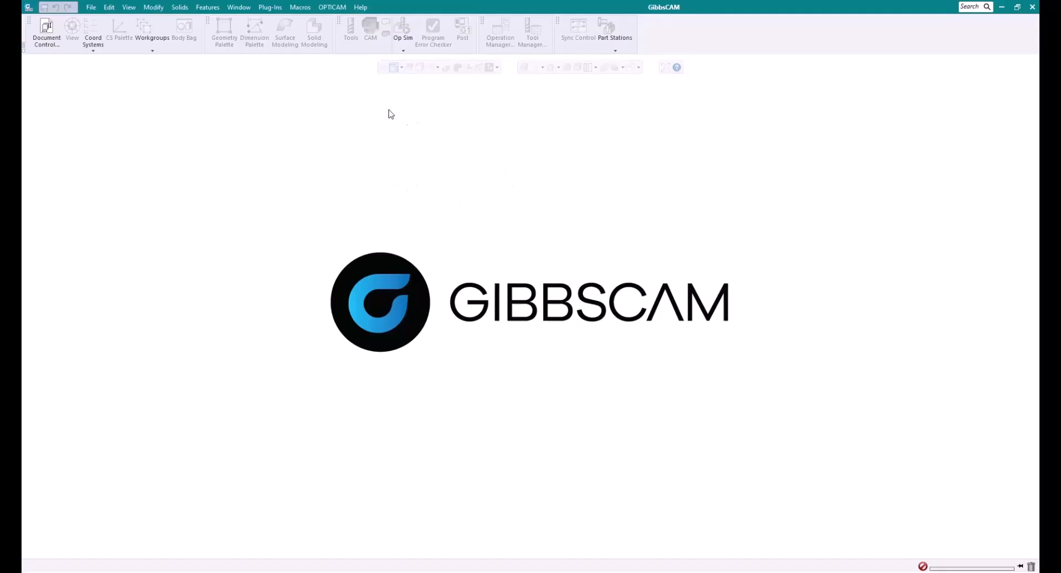
left_click(91, 8)
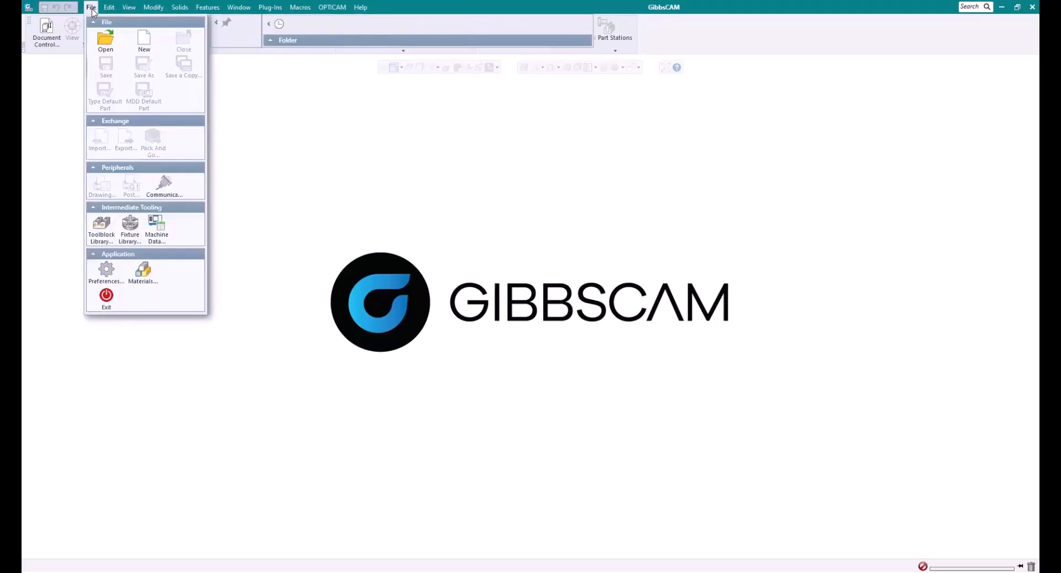
Review the Interface preferences with Automatically Check for Updates on Startup enabled, then close Preferences.
left_click(106, 271)
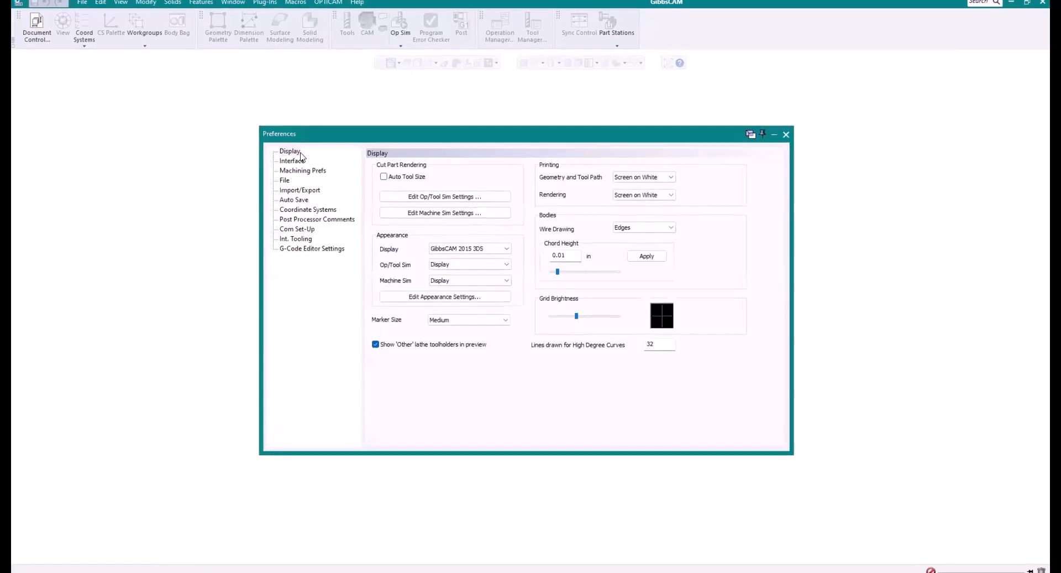
left_click(293, 161)
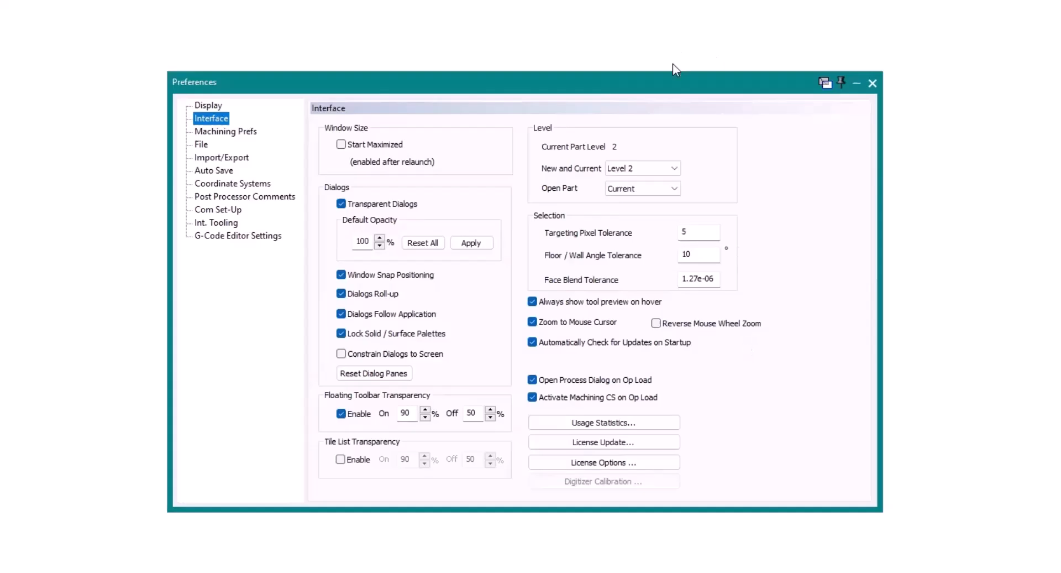
left_click(873, 83)
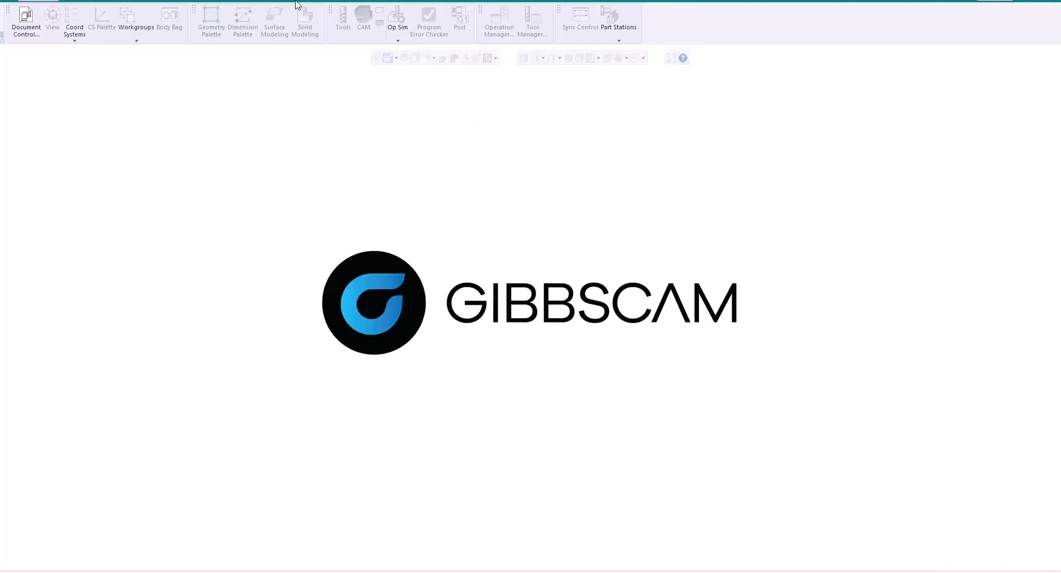
Run Help > Check For Updates and accept opening the v24.0.60.0 update page.
left_click(360, 2)
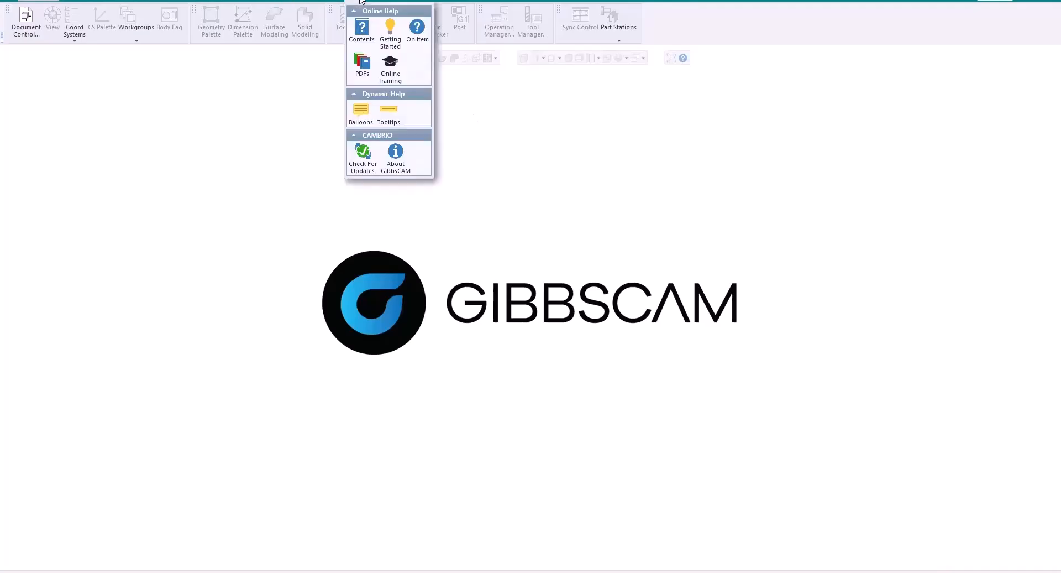
left_click(369, 166)
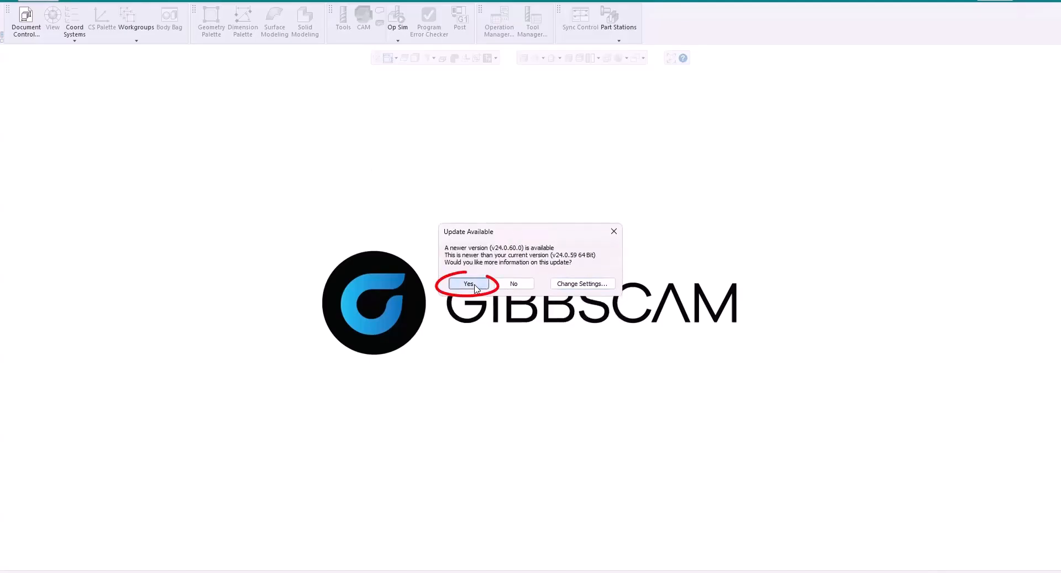
left_click(469, 308)
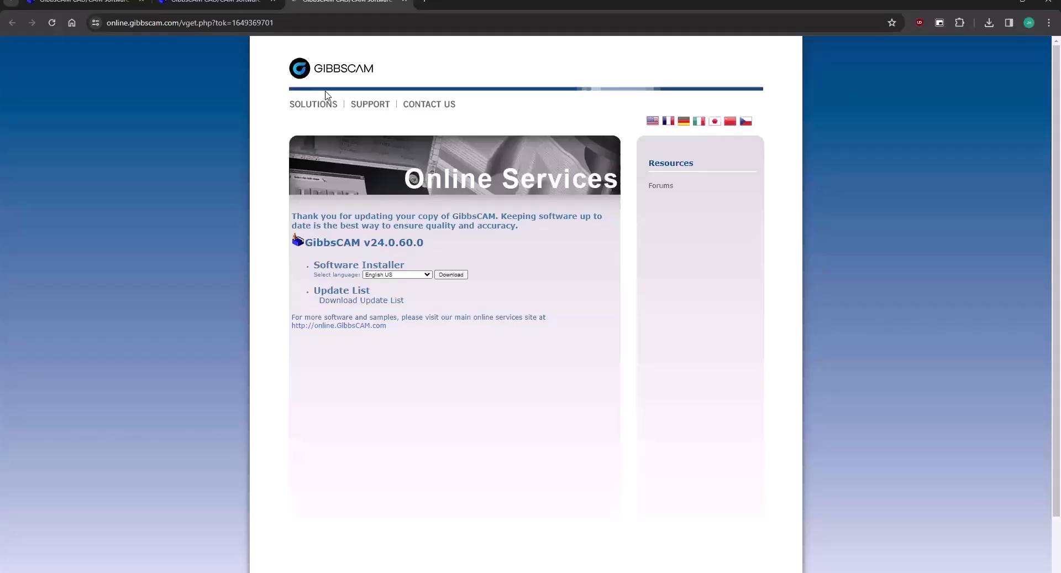
Download the v24.0.60.0 Software Installer from the update page and minimize Chrome.
left_click_drag(362, 242, 447, 248)
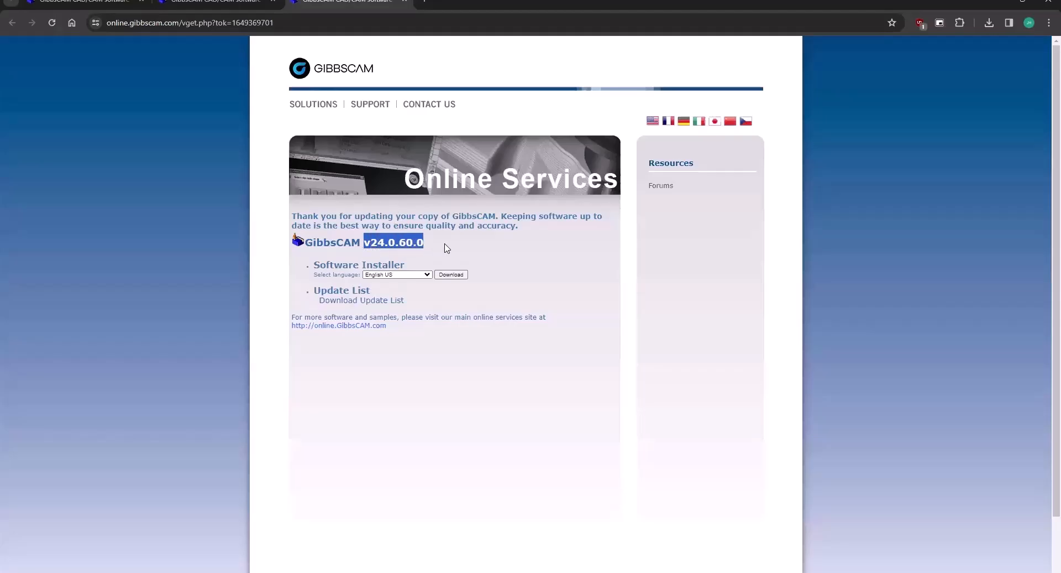
left_click(447, 248)
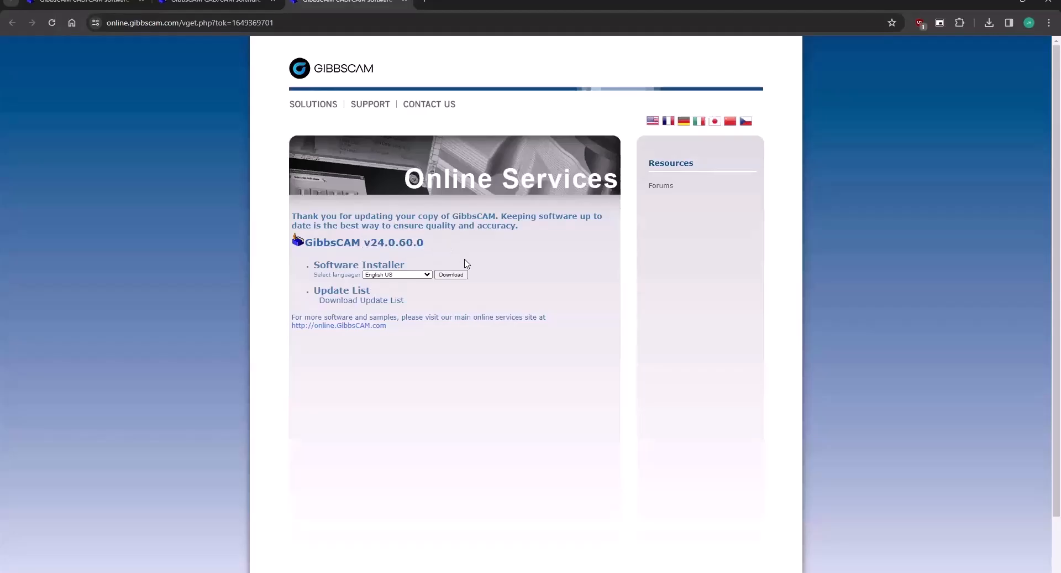
left_click(1002, 3)
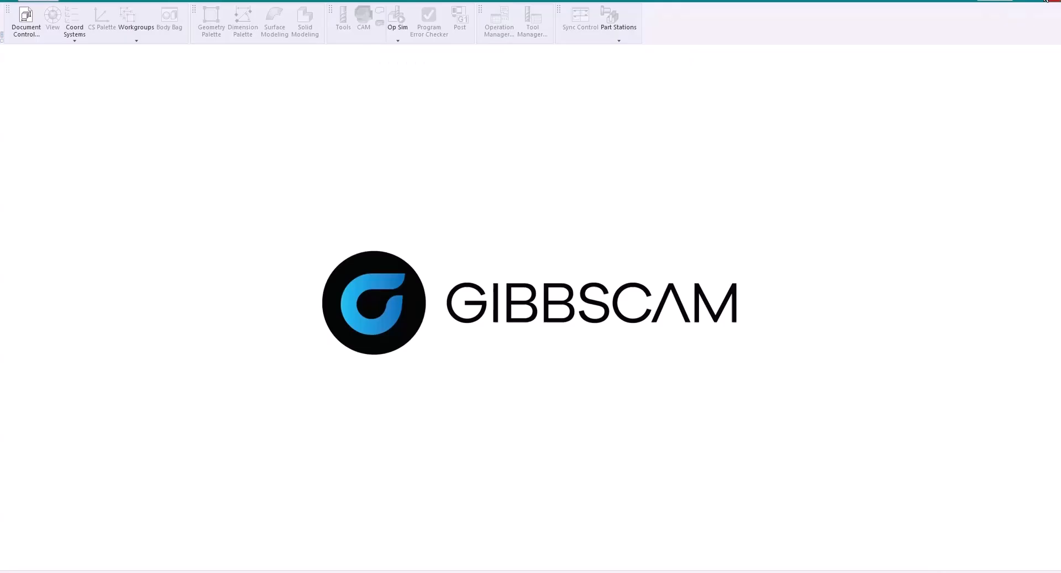
Close GibbsCAM and launch the downloaded GibbsCAM_x64_v24.0.60.0_en-US.exe installer.
left_click(1045, 2)
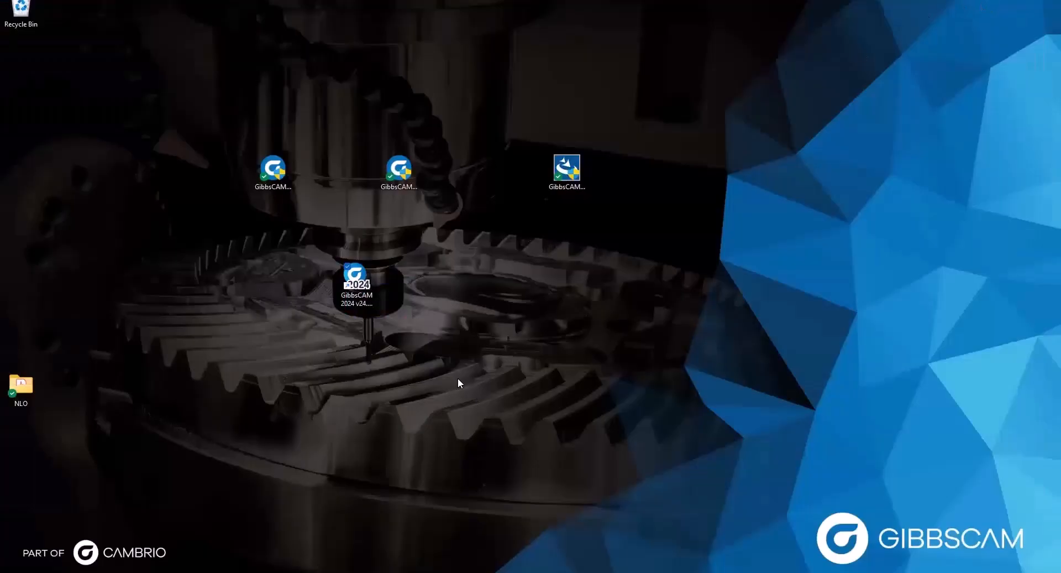
left_click(273, 172)
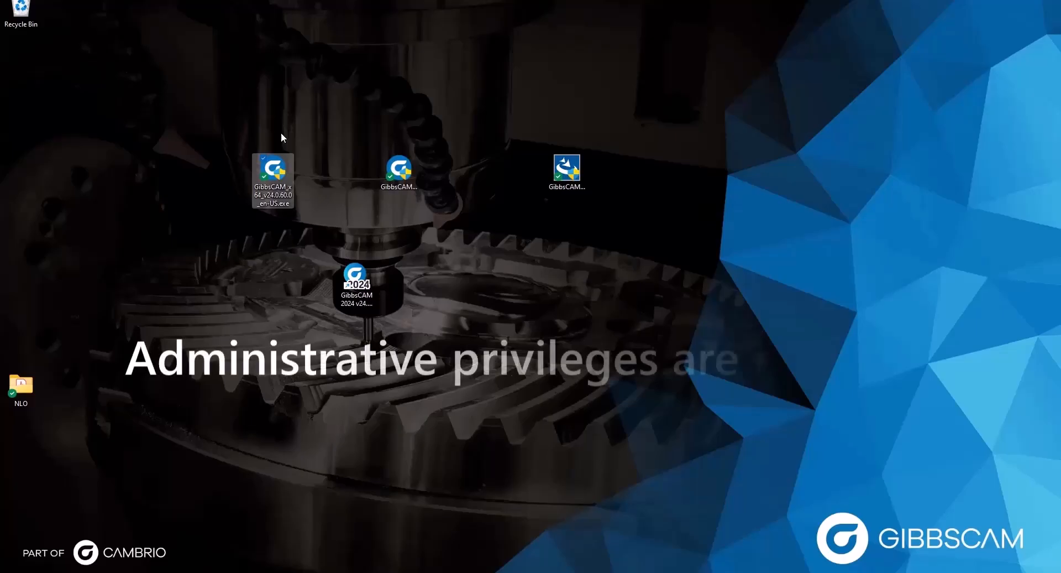
double_click(278, 173)
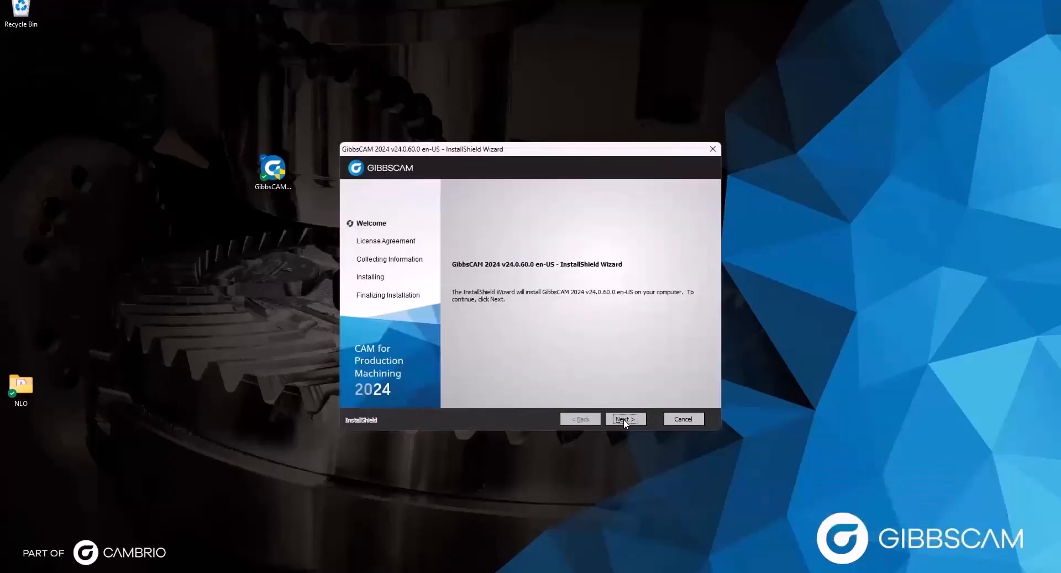
Accept the license terms and install GibbsCAM 2024 v24.0.60.0 with the default features.
left_click(623, 419)
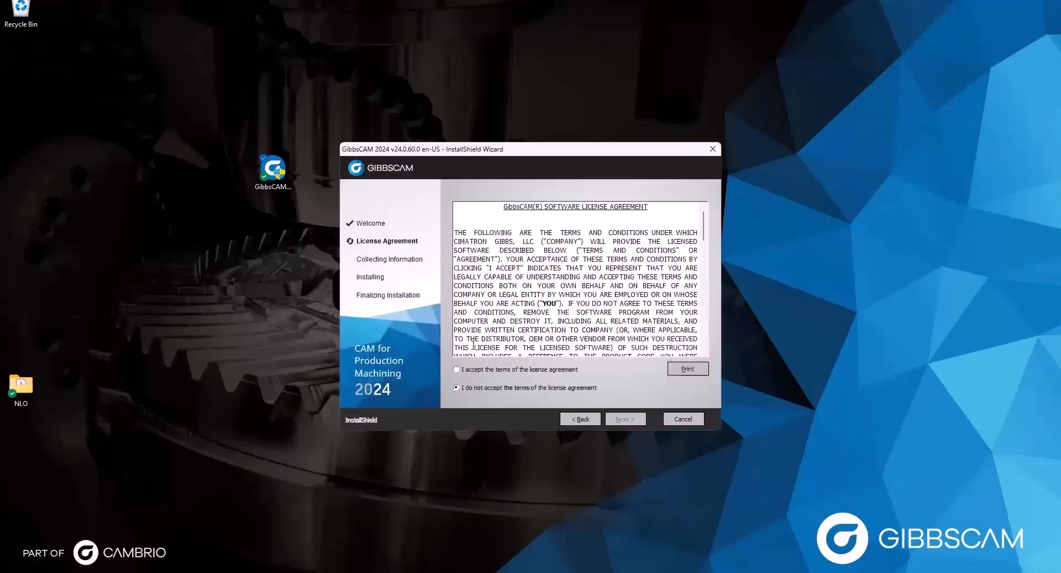
left_click(493, 369)
left_click(625, 419)
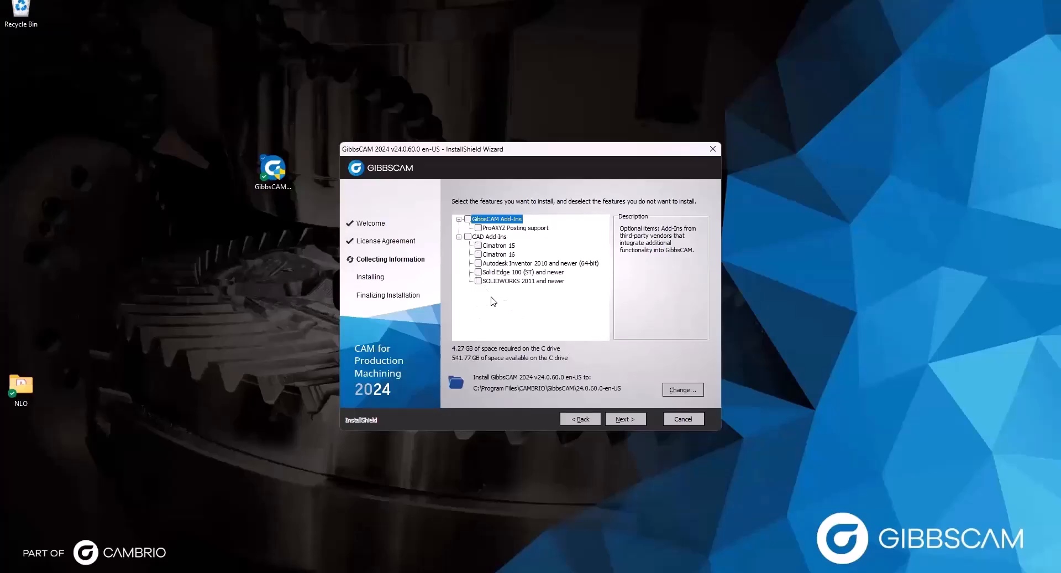
left_click(625, 418)
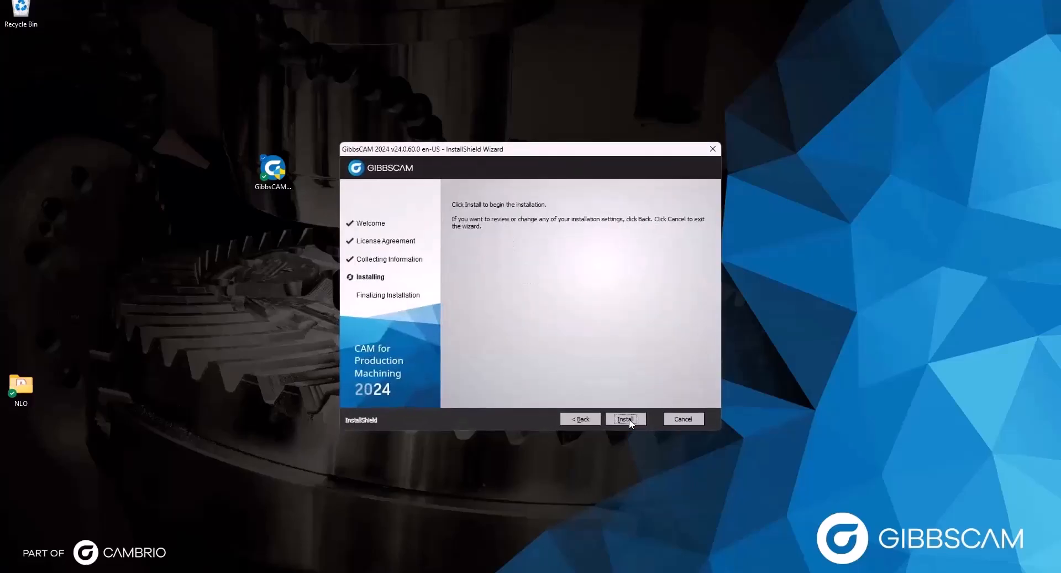
left_click(627, 418)
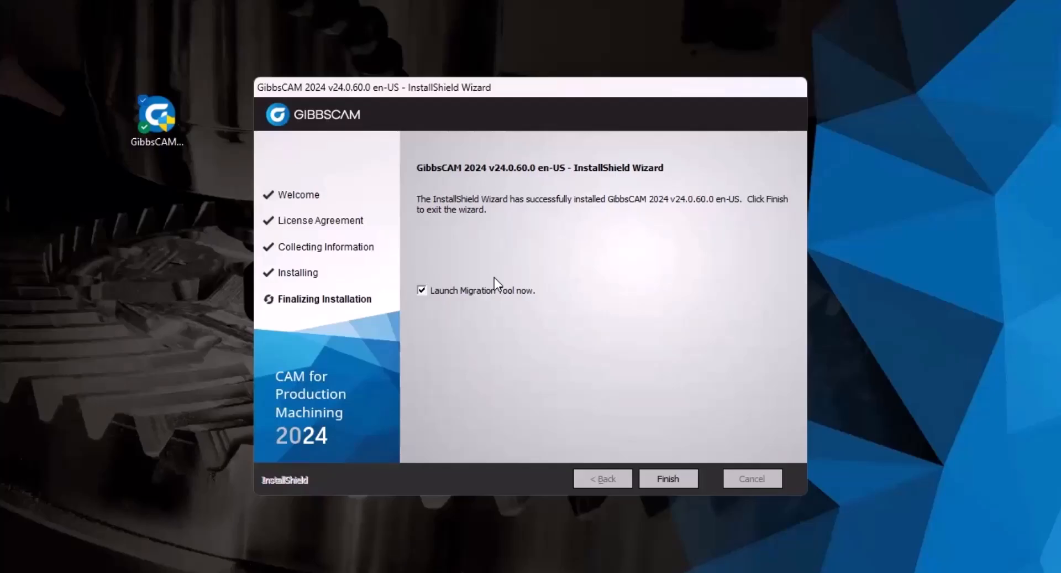
Finish the installer, then scan for versions and check compatibility with 24.0.59(64) as the source.
left_click(651, 478)
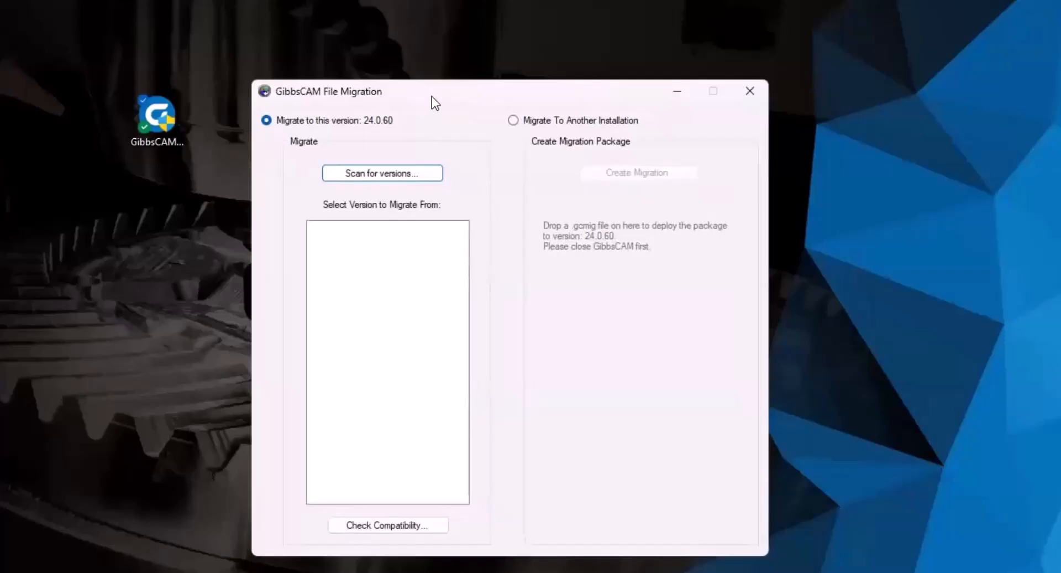
left_click(395, 173)
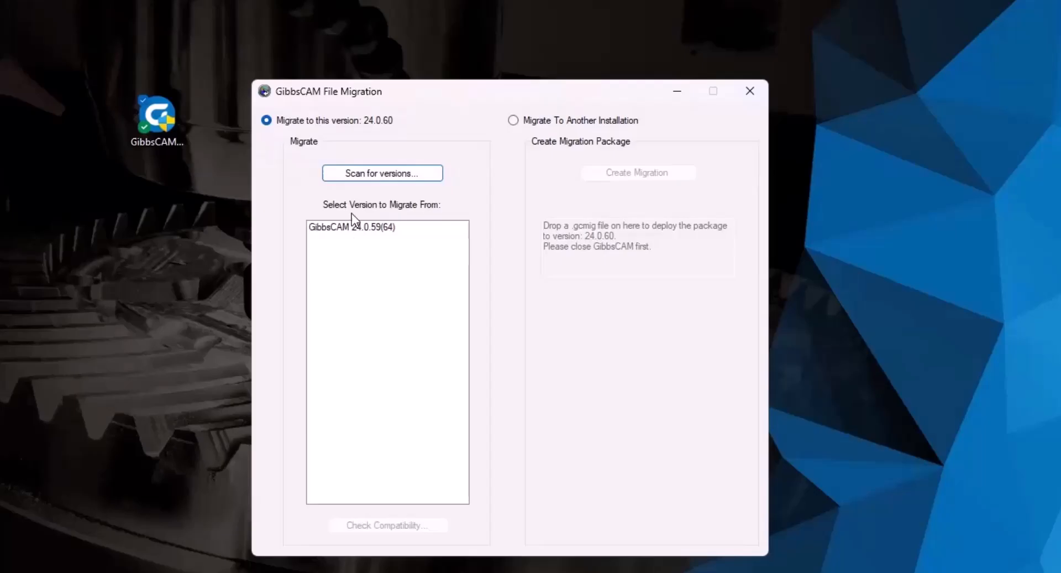
left_click(380, 229)
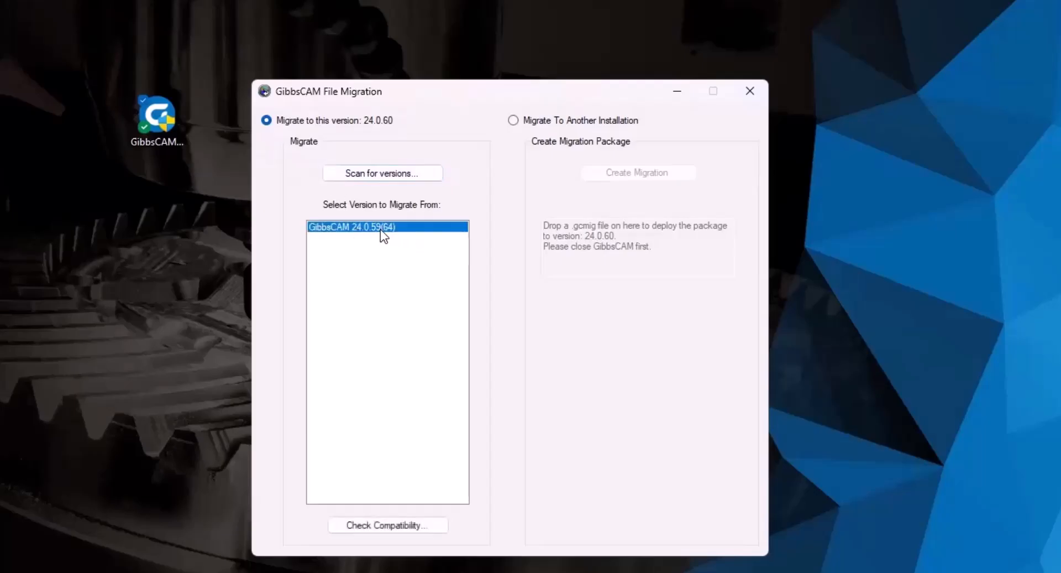
left_click(373, 528)
mouse_move(523, 242)
left_mouse_down()
mouse_move(520, 363)
mouse_move(523, 240)
left_mouse_up()
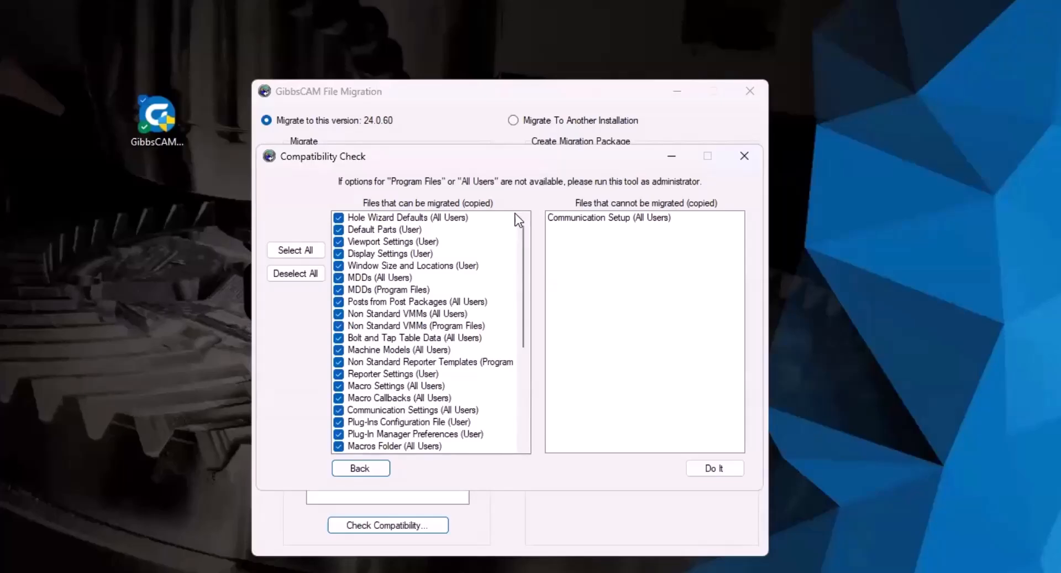
Migrate the checked files into 24.0.60, acknowledge the skipped files, and close the migration tool.
scroll(409, 342, "down", 5)
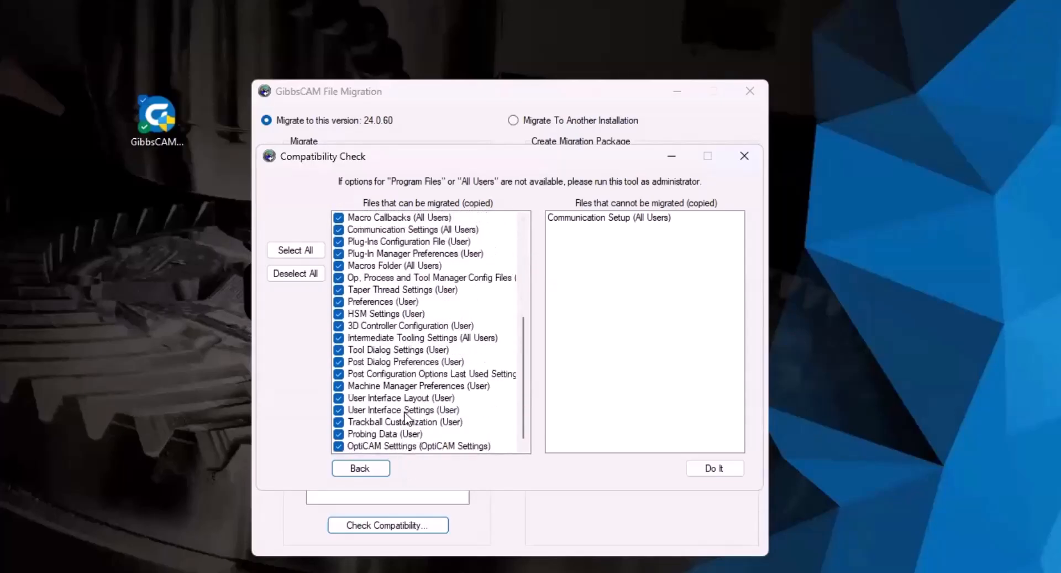
scroll(408, 404, "up", 5)
left_click(715, 469)
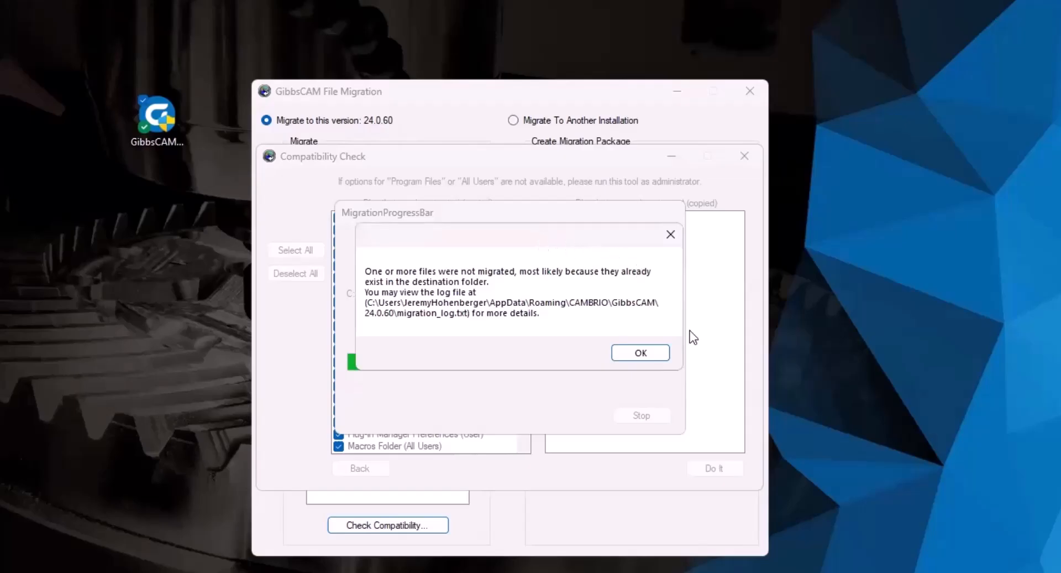
left_click(641, 352)
left_click(744, 156)
left_click(754, 97)
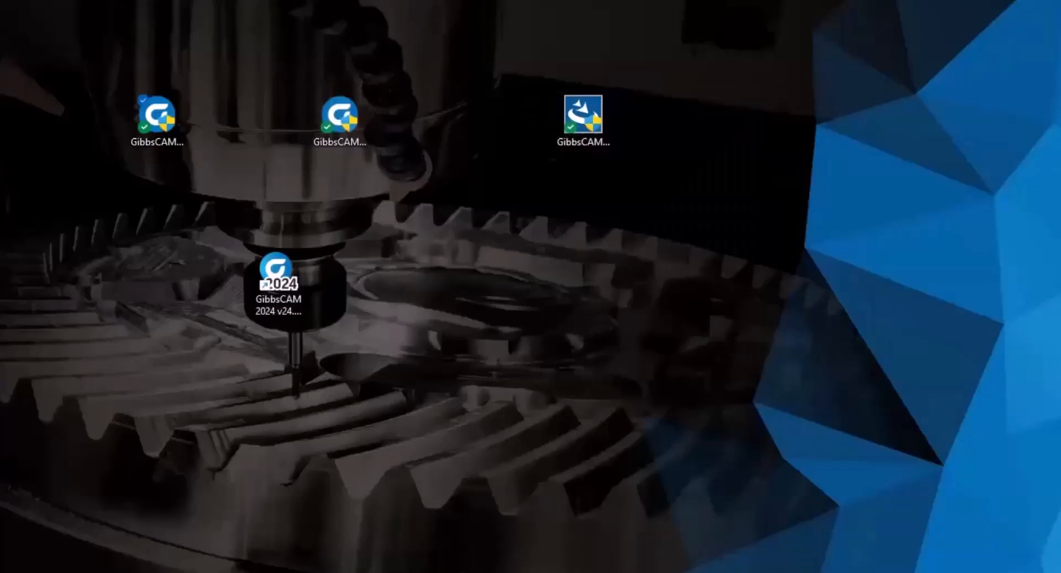
Place the new v24.0.60.0 shortcut beside the v24.0.59.0 one and compare their version labels.
left_click_drag(3, 119, 467, 290)
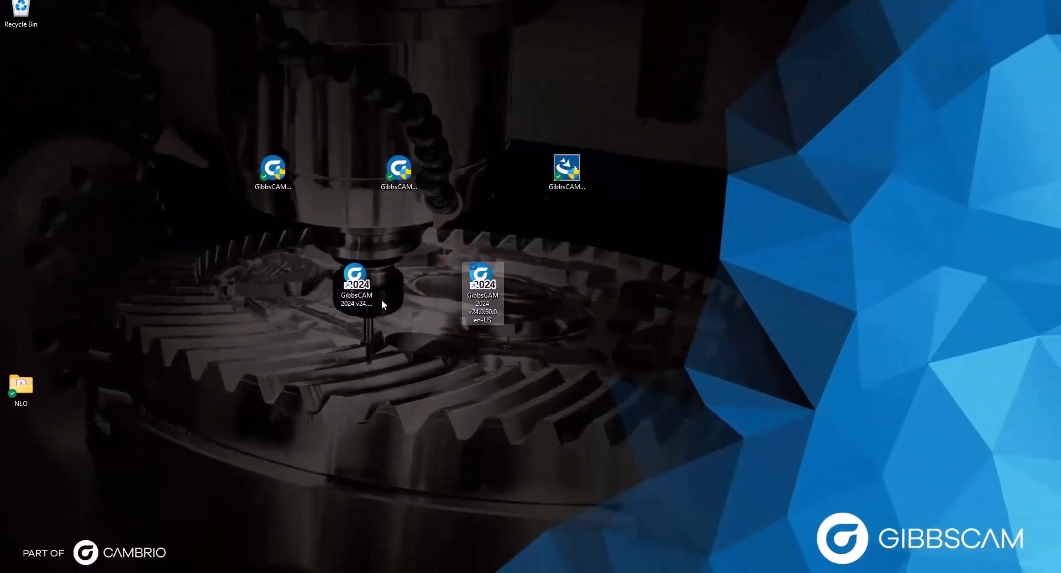
left_click(372, 296)
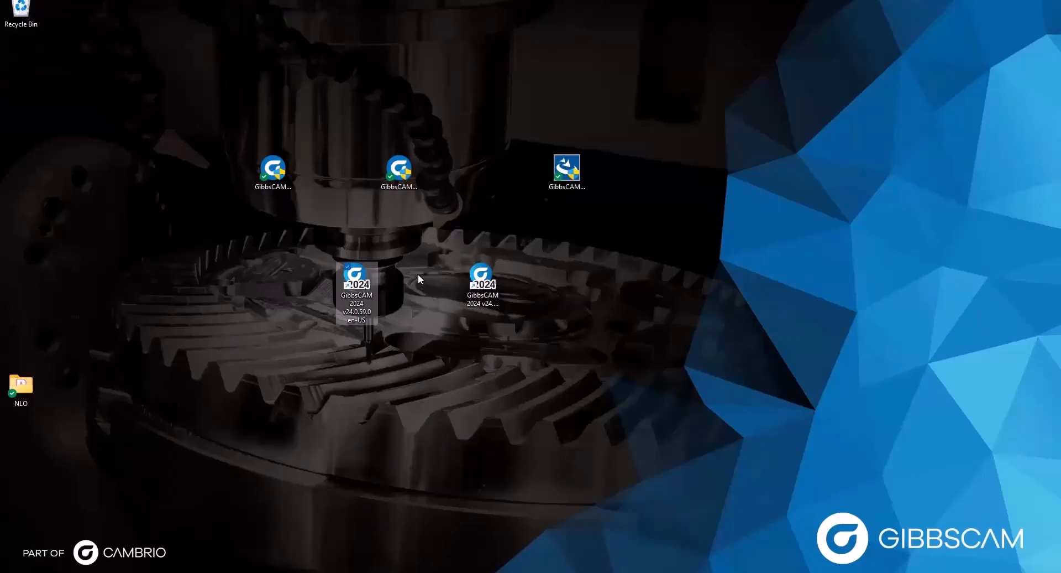
left_click(406, 319)
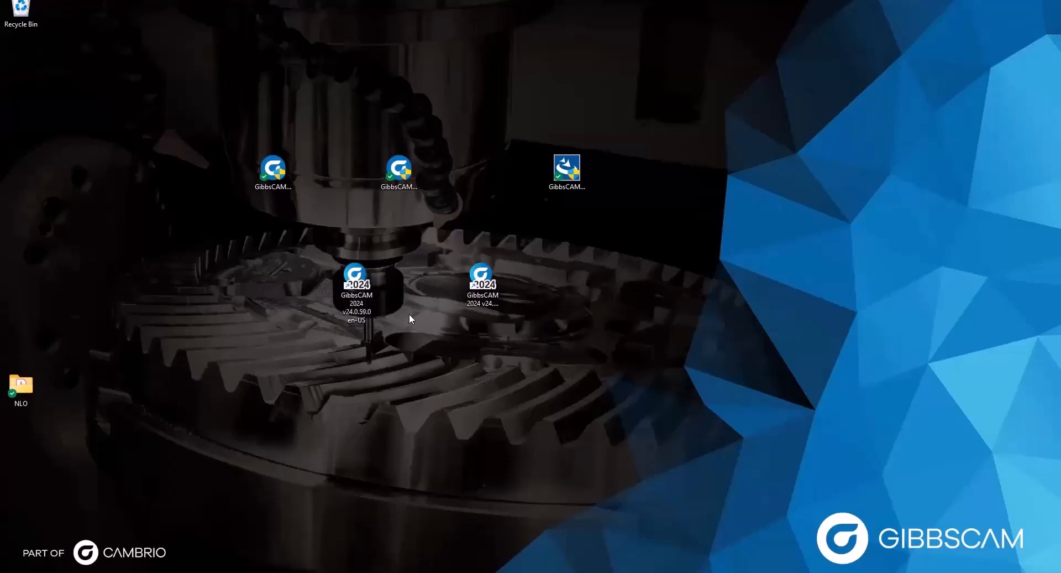
left_click(479, 280)
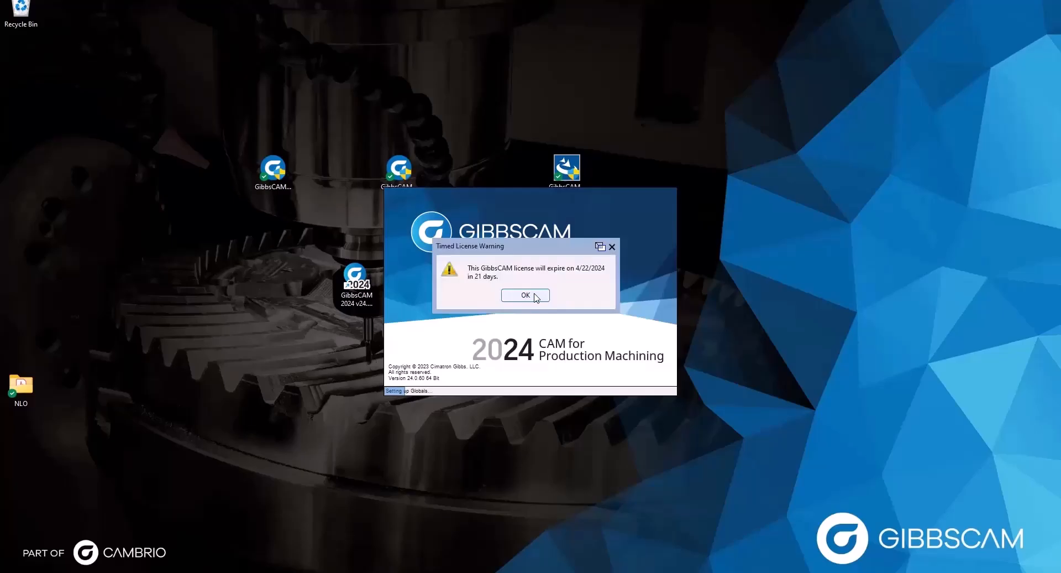
Dismiss the Timed License Warning and turn off Show at startup in the ProAXYZ license manager.
left_click(525, 295)
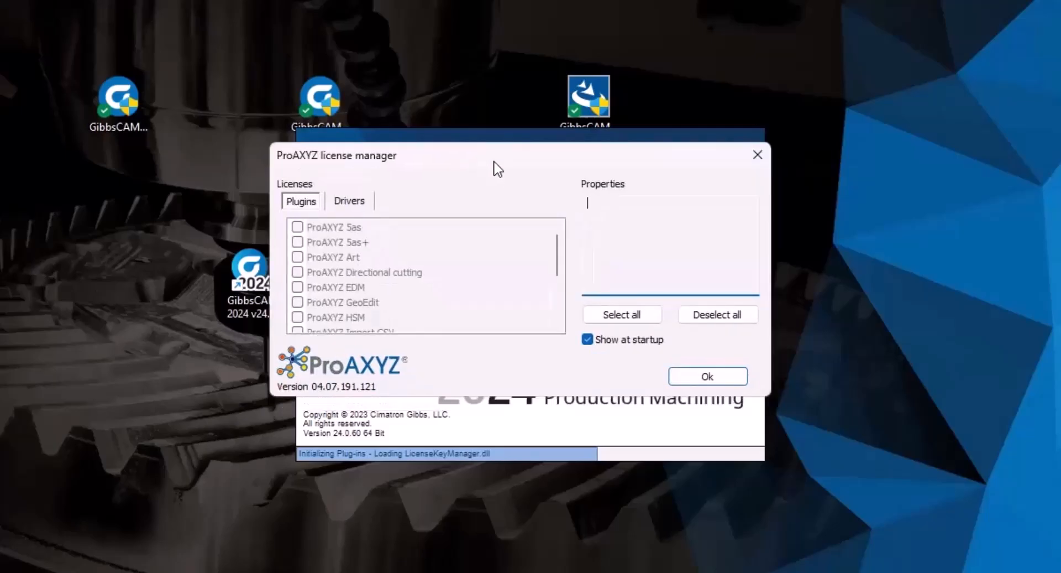
scroll(325, 246, "down", 3)
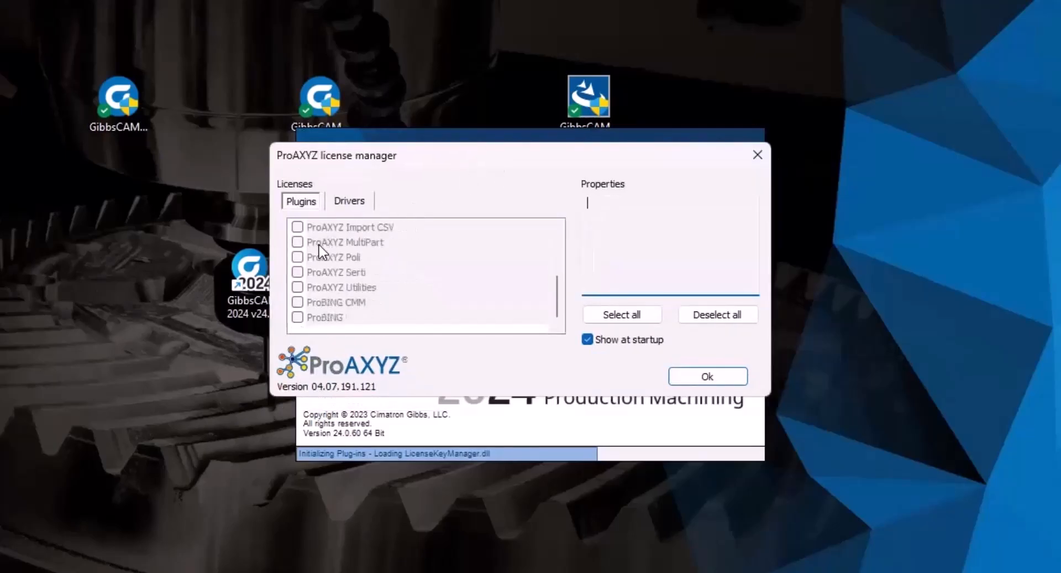
scroll(312, 314, "up", 3)
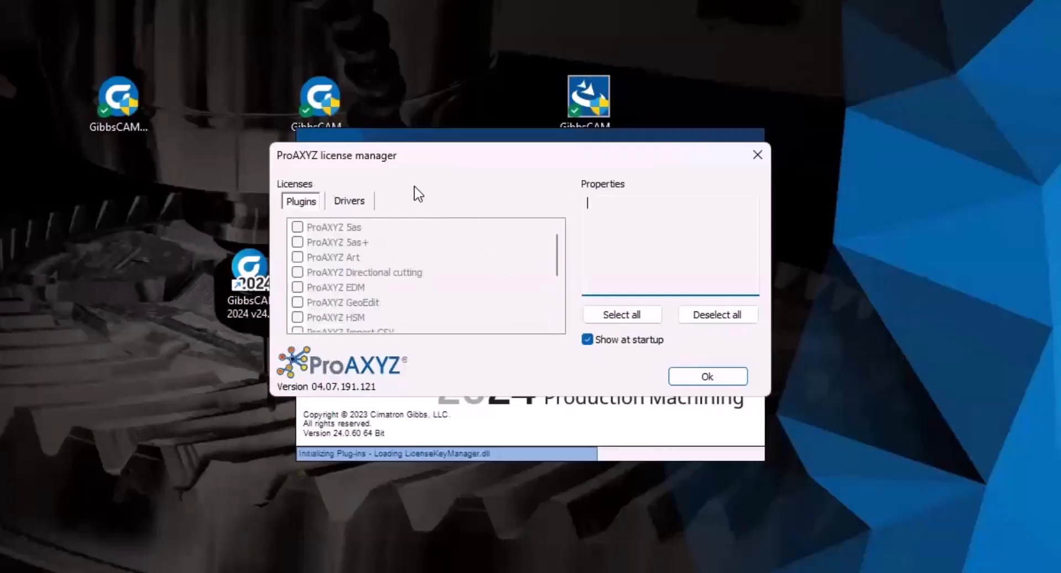
left_click(611, 340)
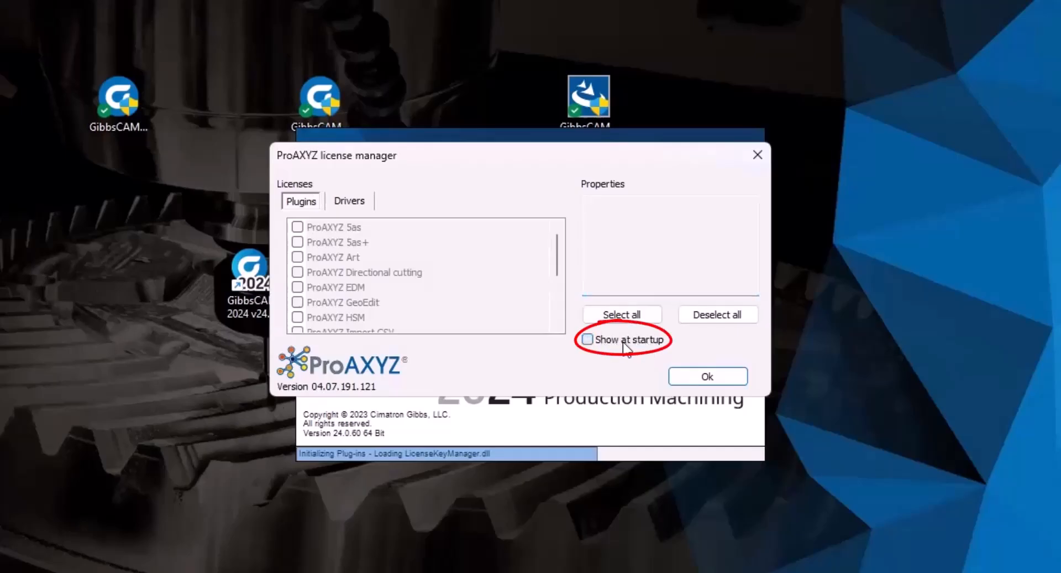
left_click(731, 382)
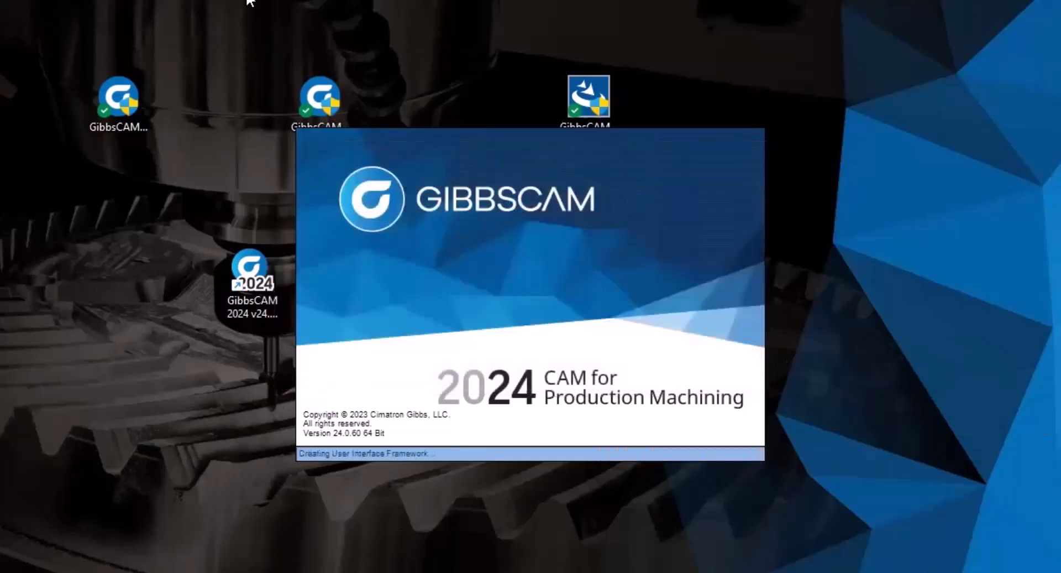